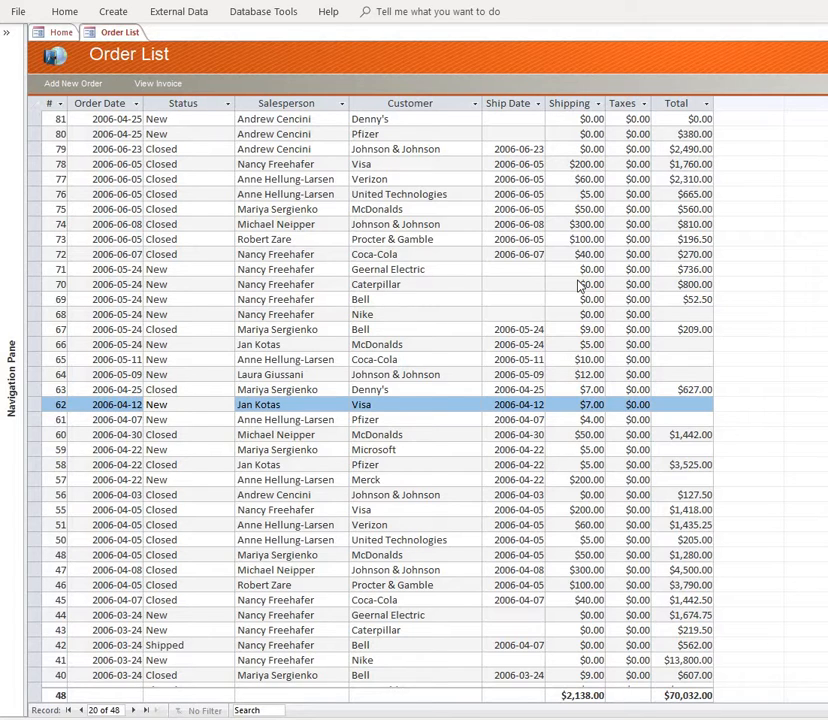
- Filter the order list to records whose Customer equals McDonalds
click(432, 224)
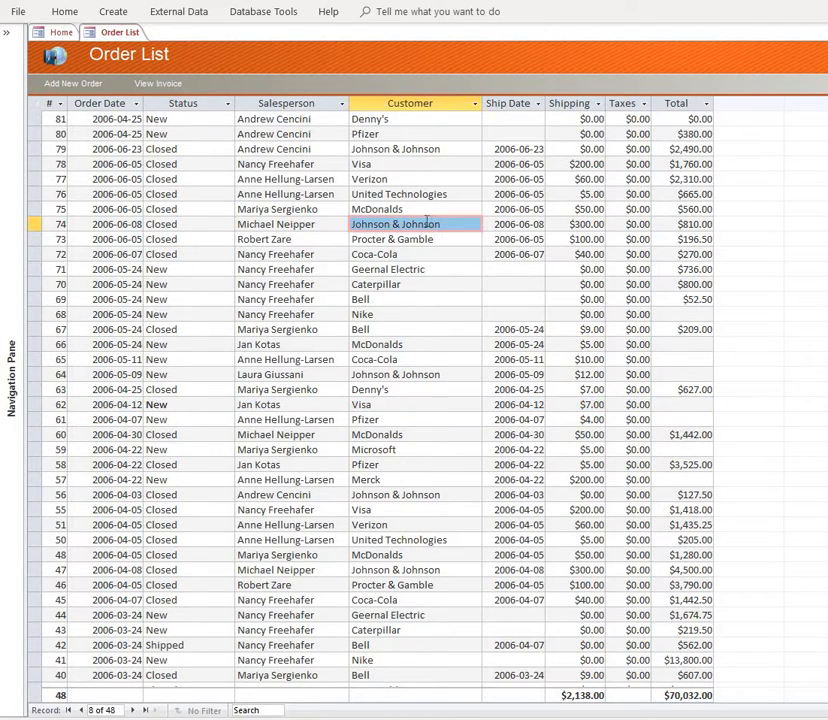
click(413, 210)
right_click(413, 213)
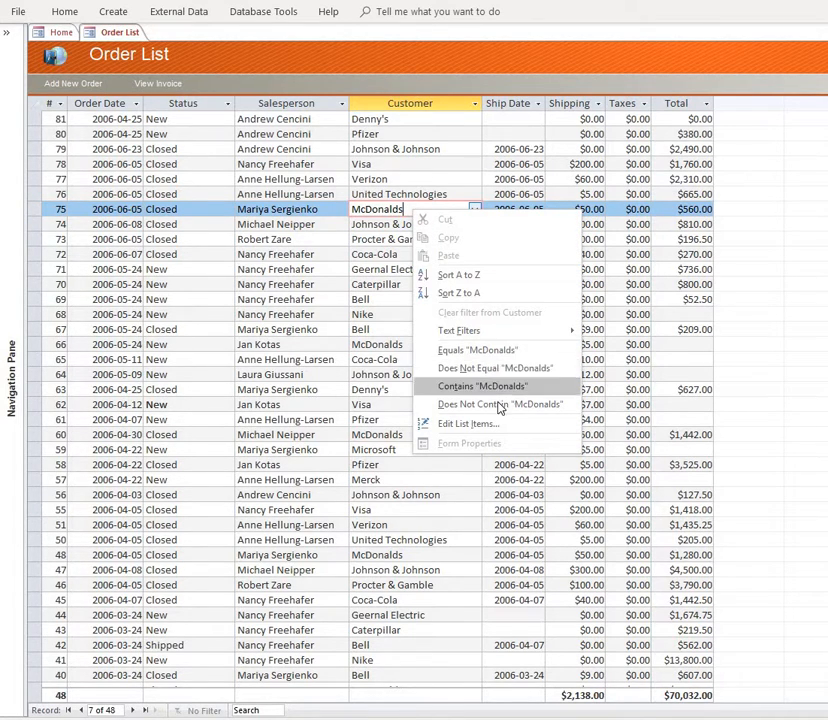
mouse_move(513, 337)
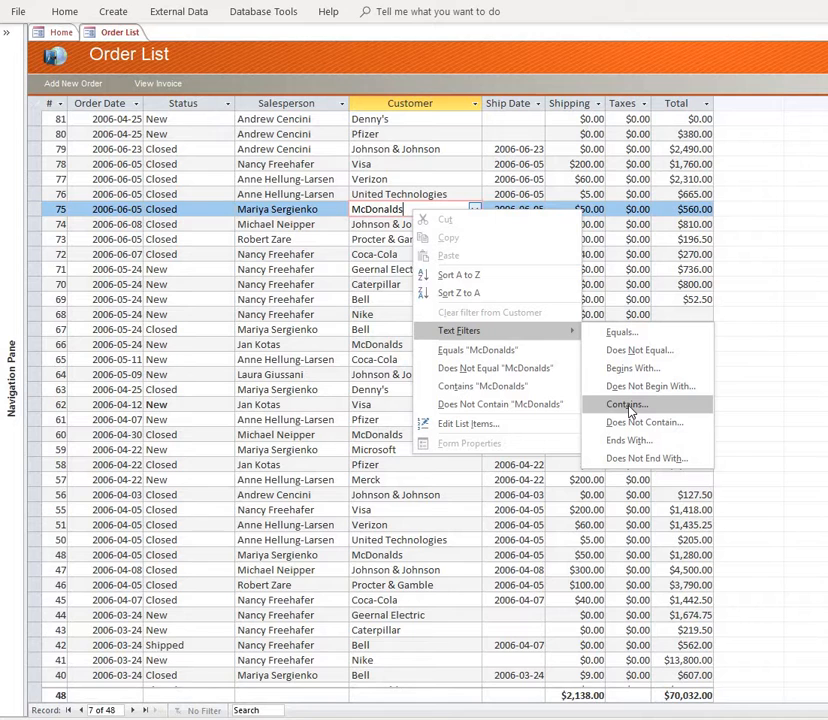
click(517, 350)
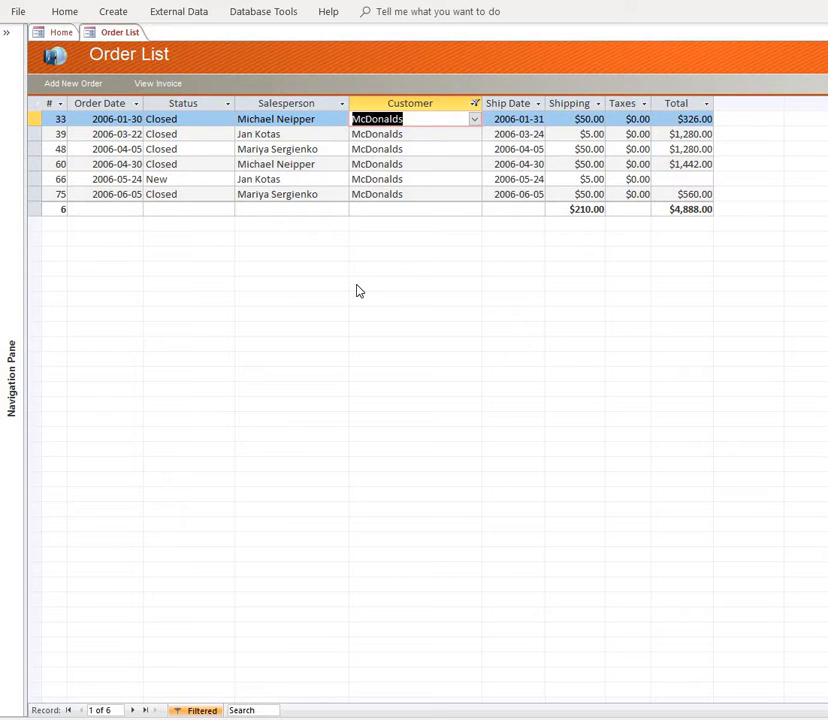
- Narrow the McDonalds orders to those whose Status does not equal Closed, and turn the filters off
click(193, 166)
right_click(194, 170)
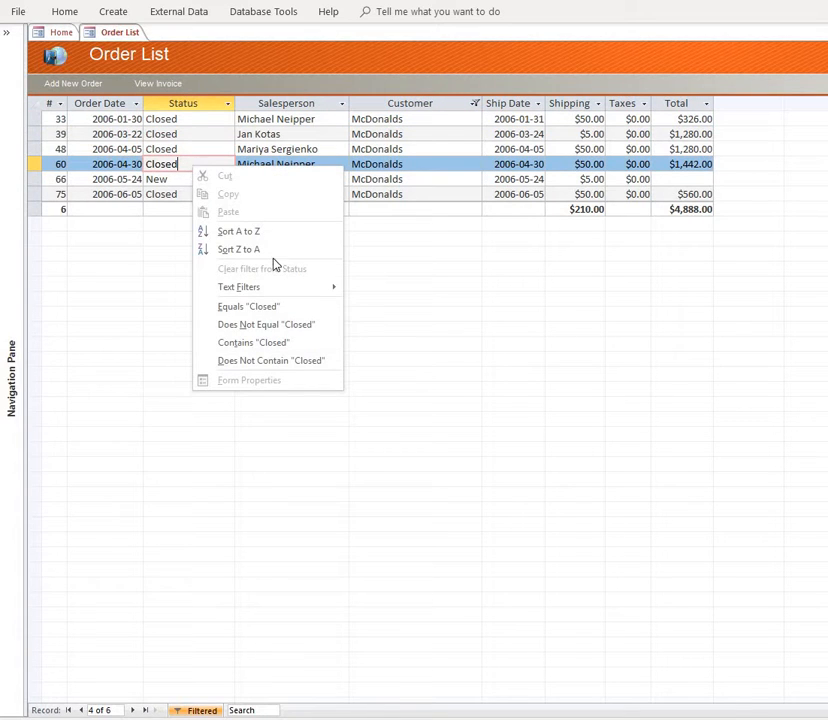
click(283, 324)
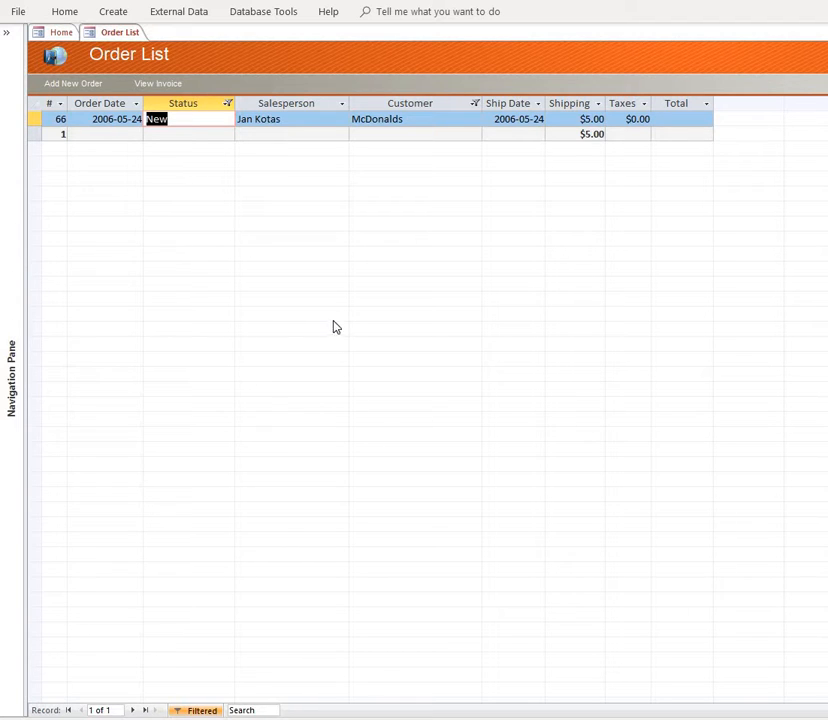
click(204, 711)
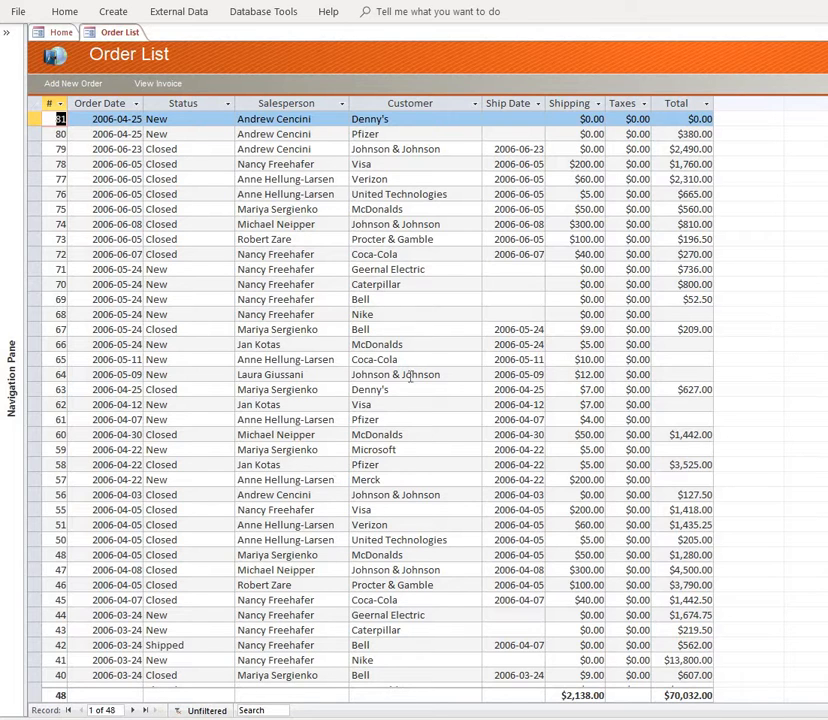
- Filter the Customer column by its value list, keeping only McDonalds selected
click(475, 104)
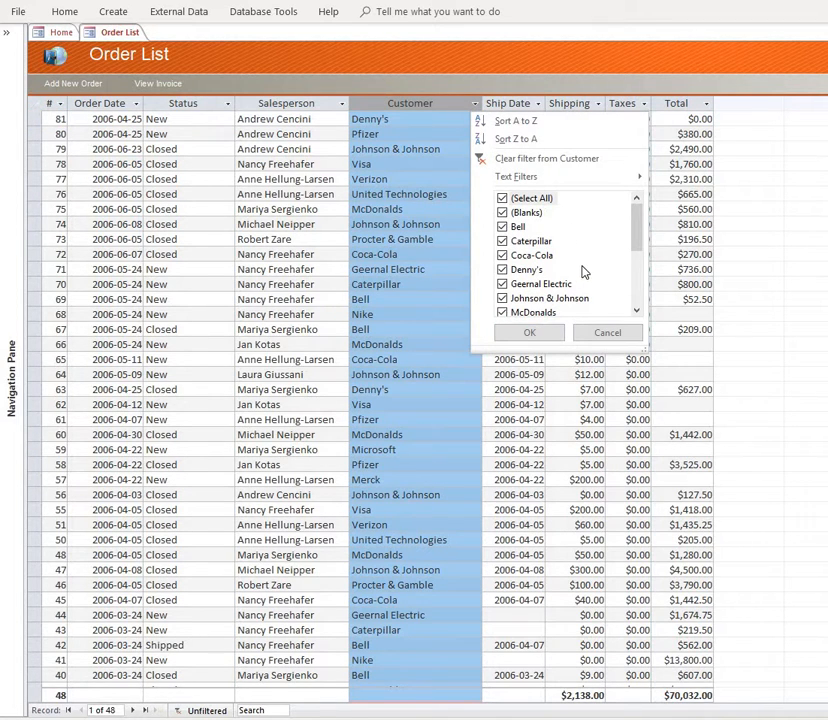
click(503, 199)
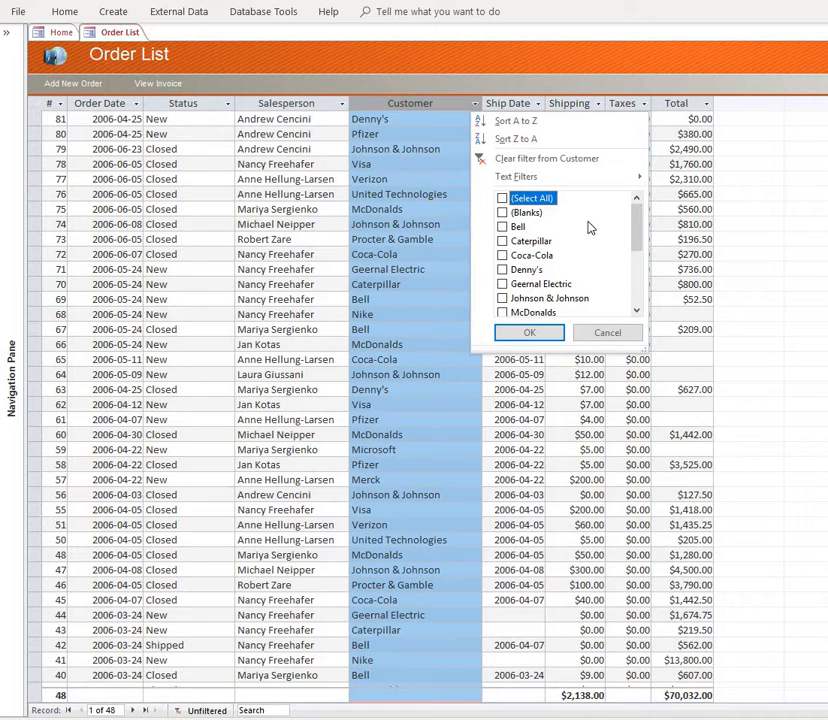
click(503, 313)
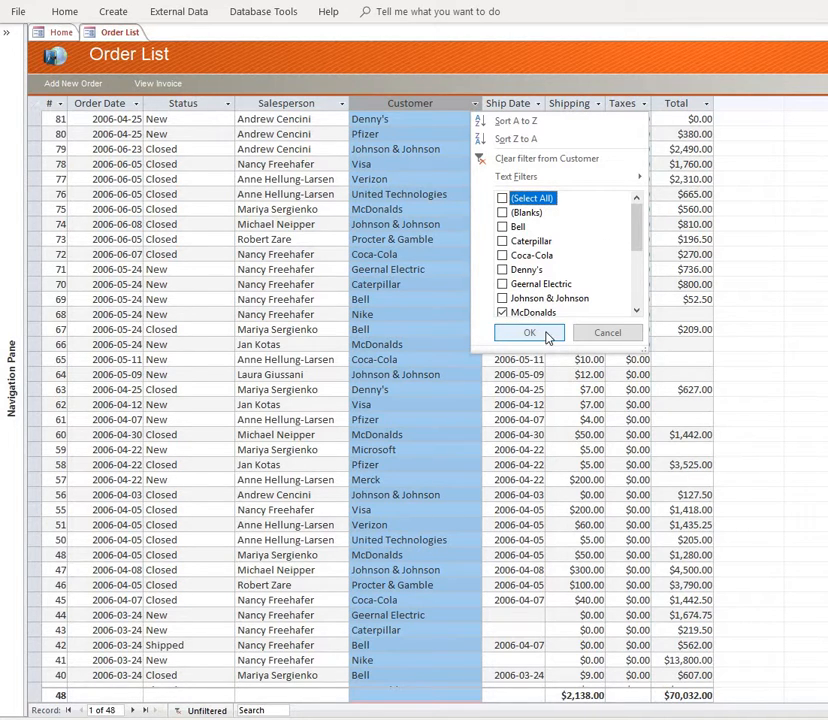
click(540, 333)
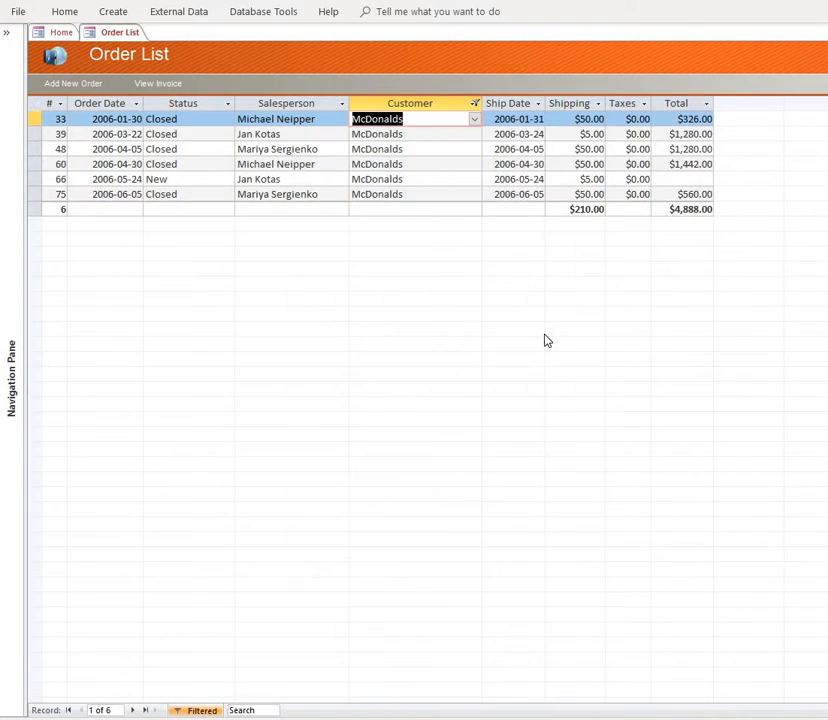
- Filter the Status column by its value list to only New, and turn the filters off
click(228, 103)
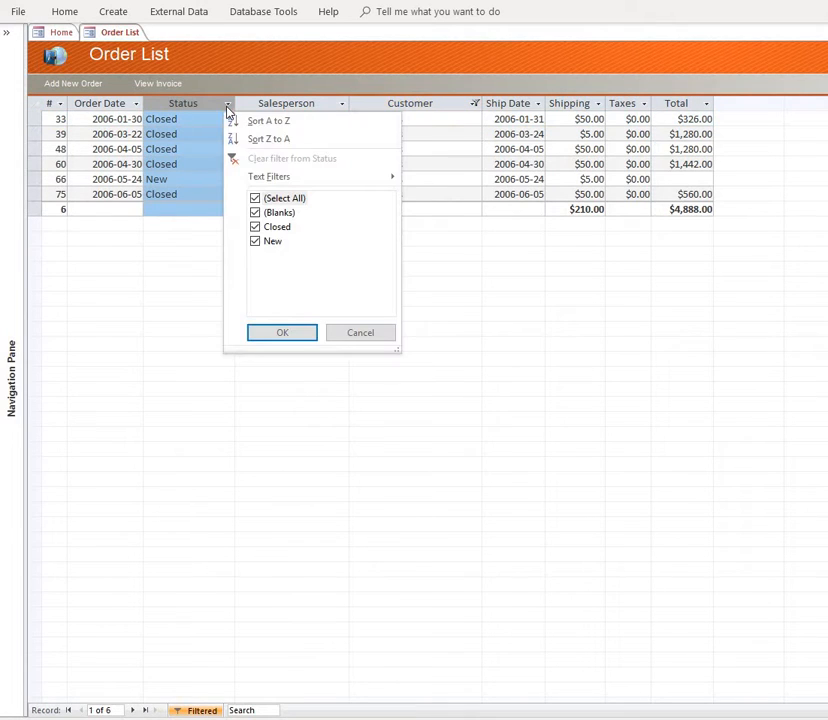
click(255, 199)
click(255, 241)
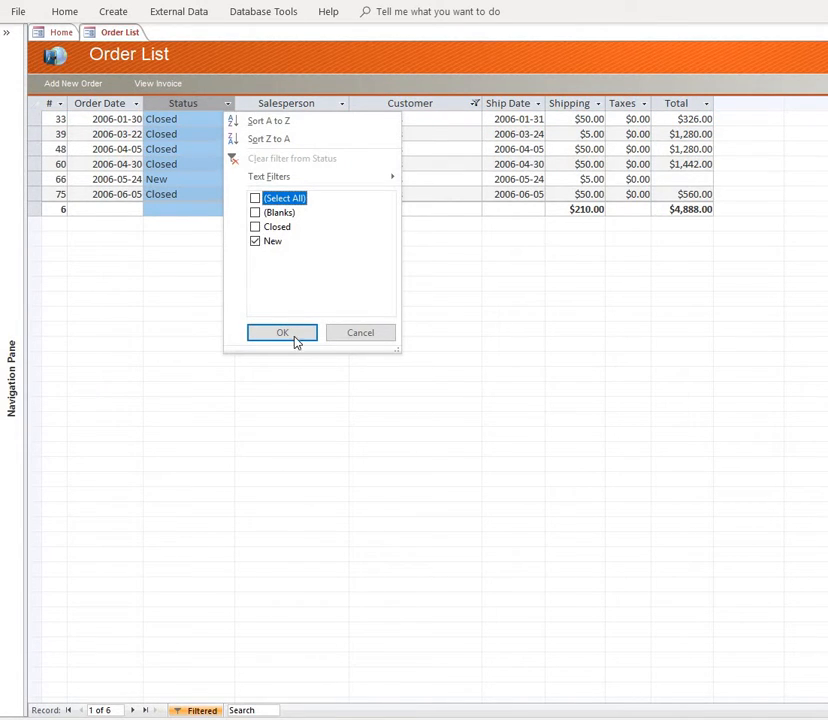
click(294, 334)
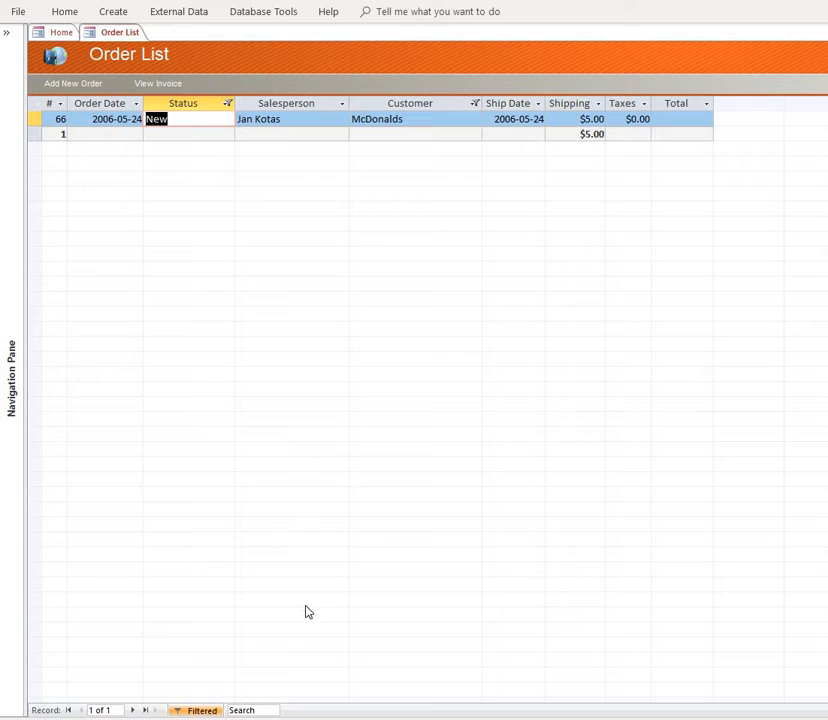
click(205, 710)
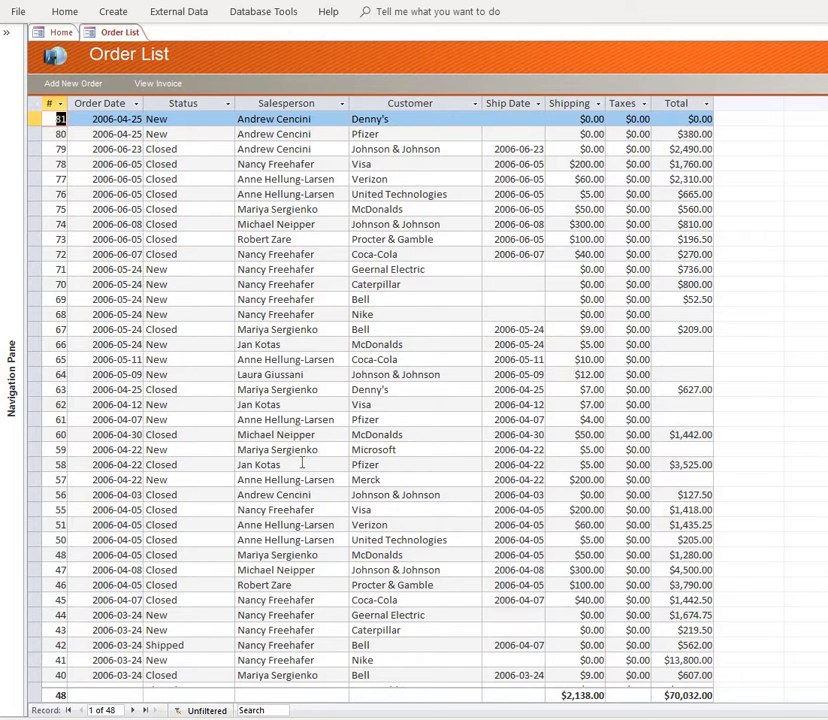
- Filter the order list to records whose Customer equals Coca-Cola
click(420, 358)
right_click(420, 358)
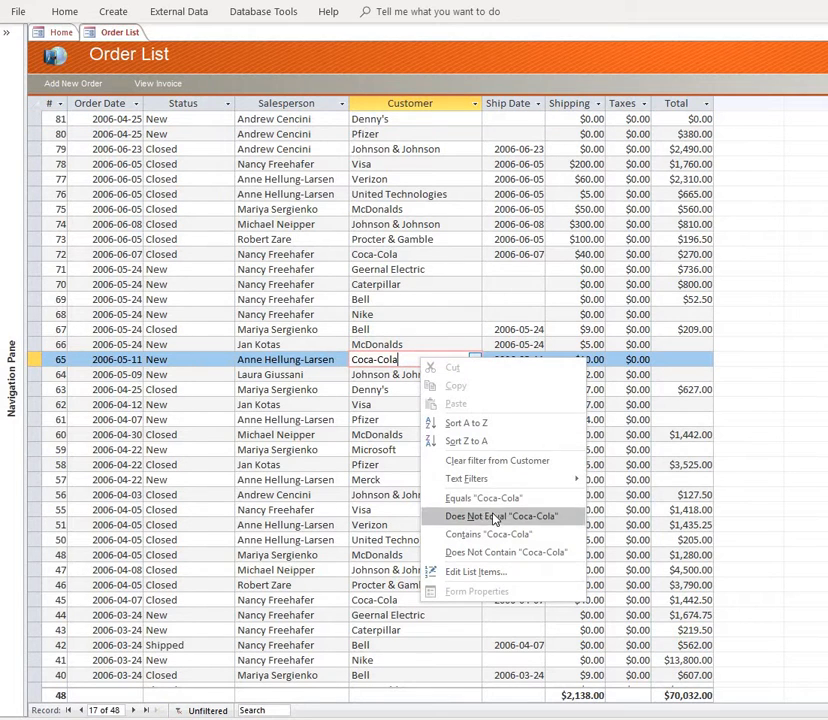
click(484, 498)
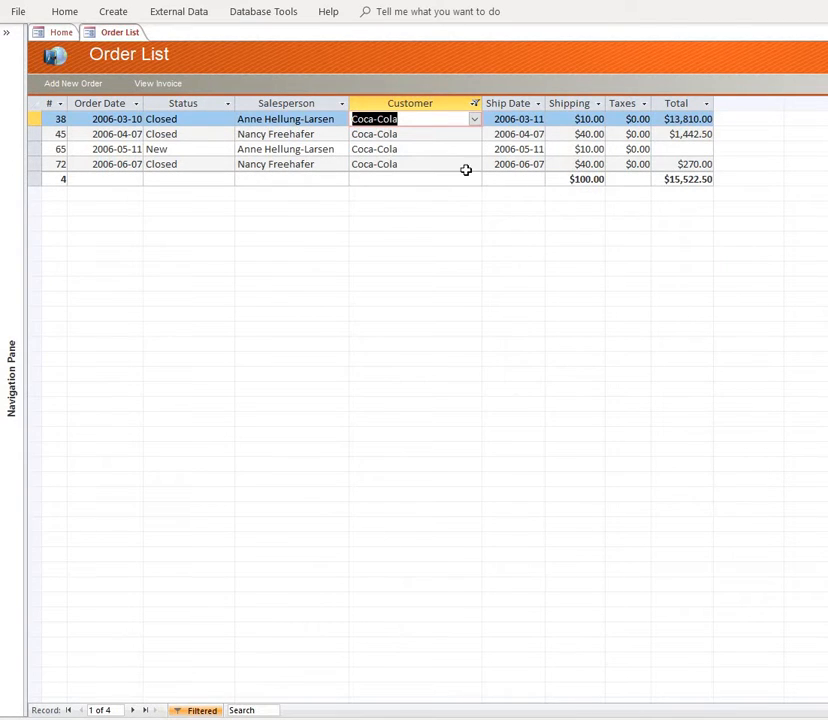
- Hide the #, Order Date, Status and Salesperson columns together
click(289, 103)
drag(289, 103, 61, 107)
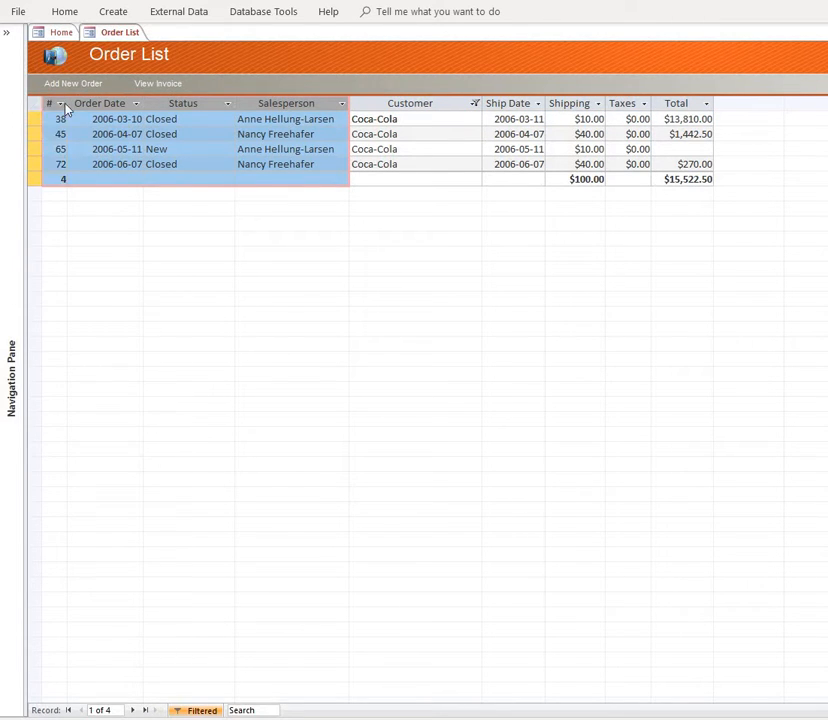
right_click(81, 106)
click(153, 224)
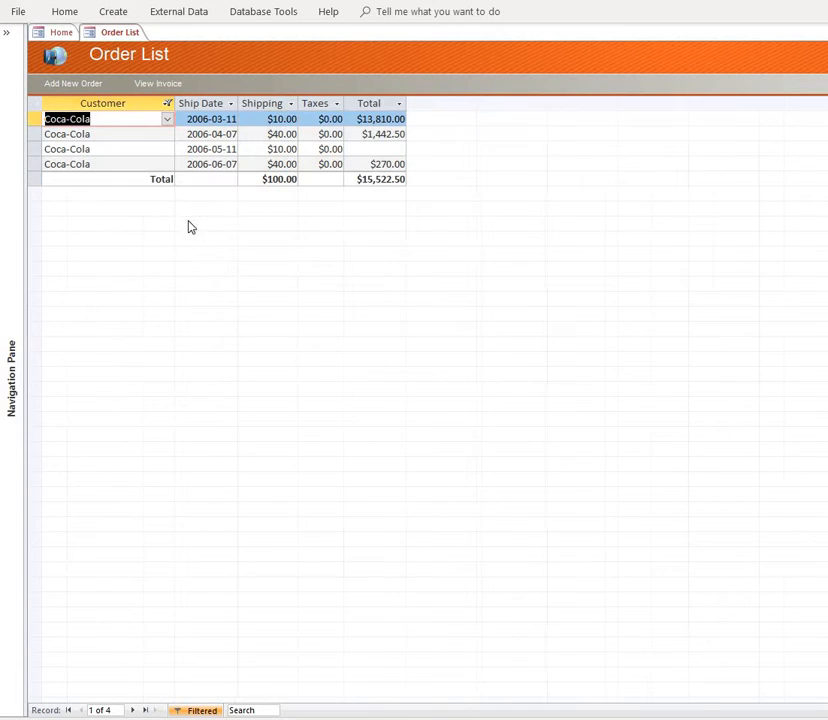
- Hide the Ship Date, Taxes and Total columns, leaving only Customer and Shipping in the datasheet
right_click(213, 104)
click(260, 221)
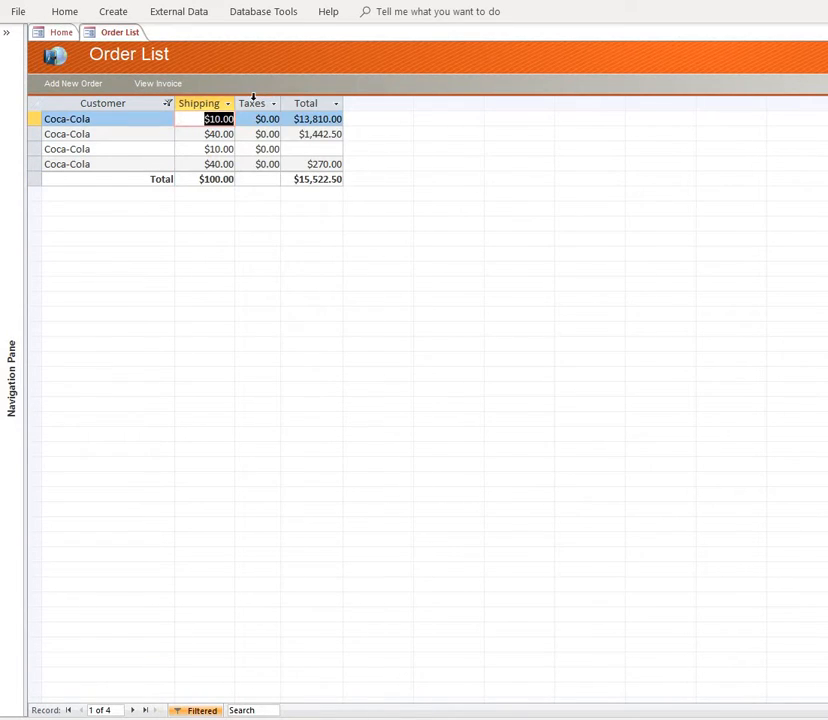
drag(253, 96, 314, 98)
right_click(310, 104)
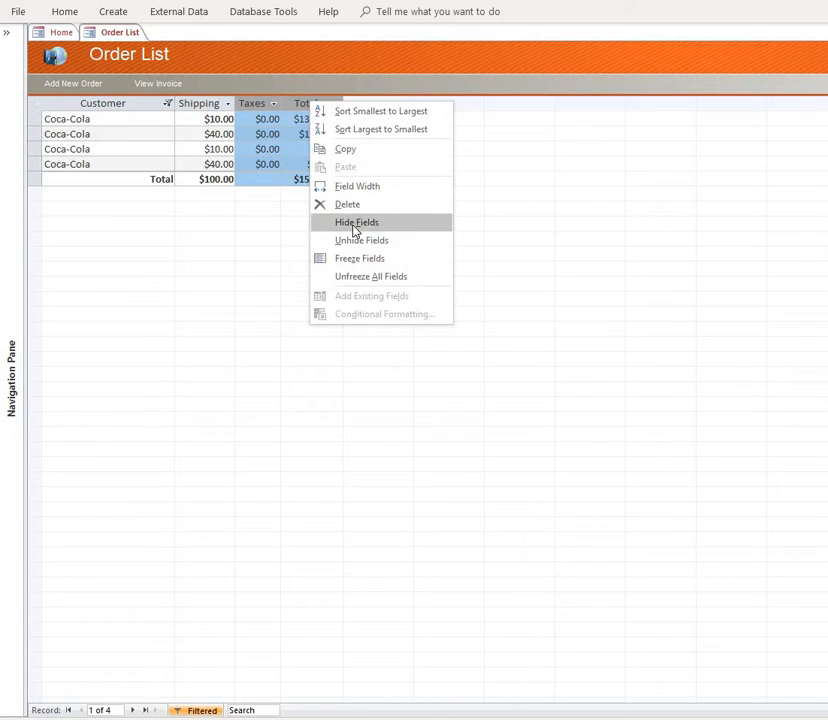
click(355, 224)
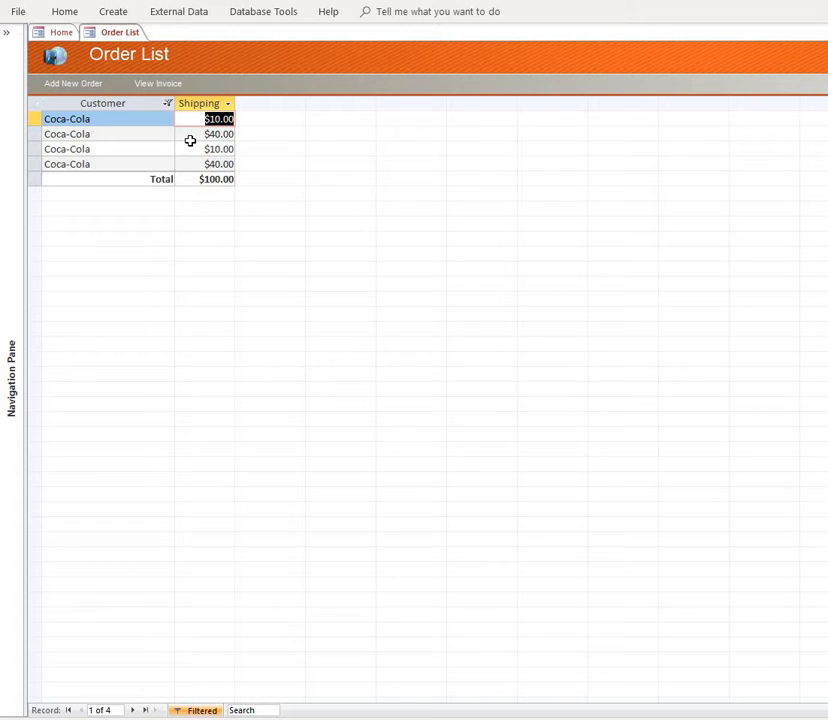
- Turn the filter off and unhide the #, Order Date, Status, Ship Date, Taxes and Total columns, keeping Salesperson hidden
click(205, 709)
drag(170, 102, 207, 112)
right_click(205, 112)
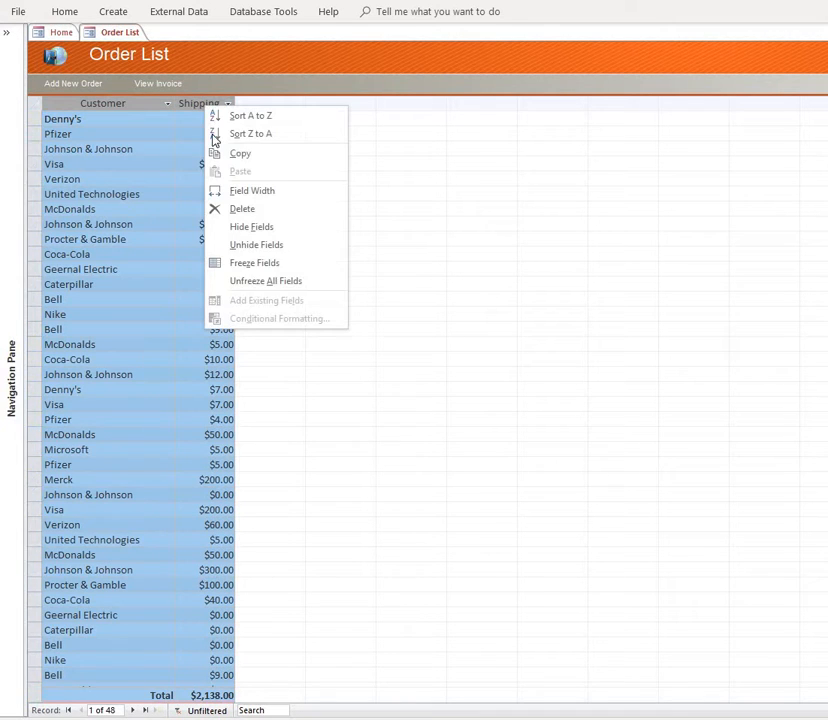
click(295, 244)
click(543, 205)
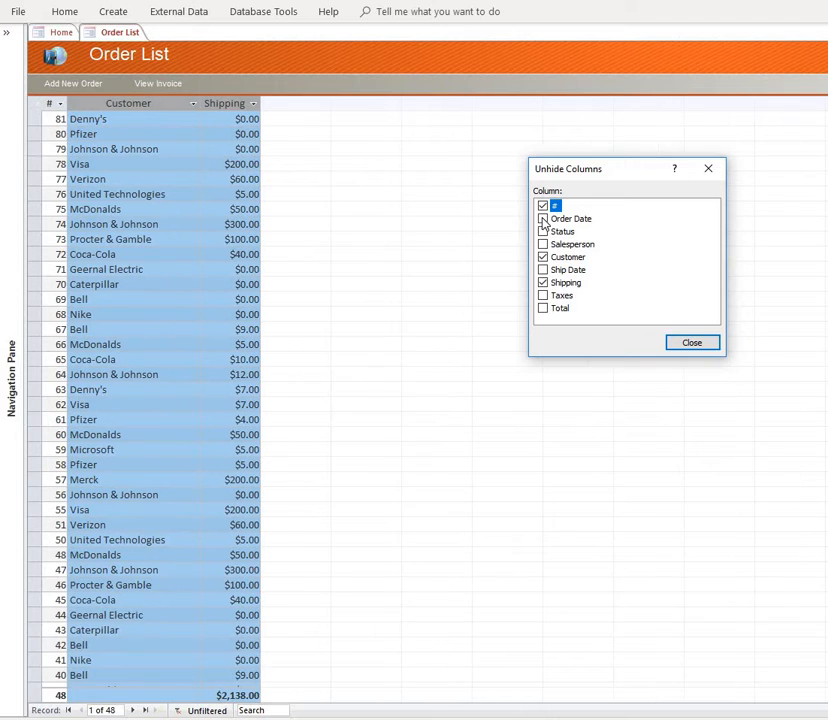
click(543, 218)
click(543, 231)
click(543, 269)
click(543, 295)
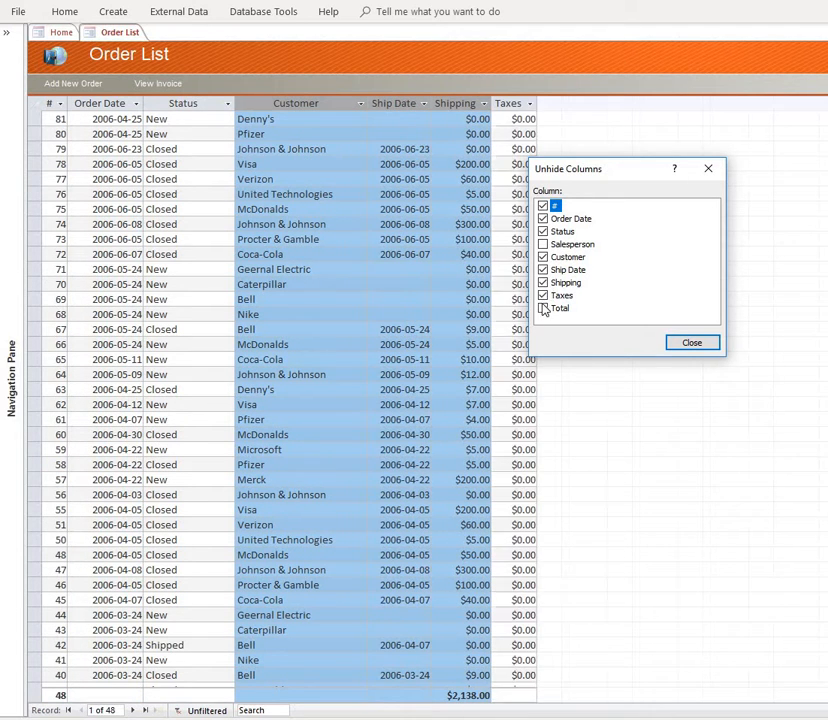
click(543, 308)
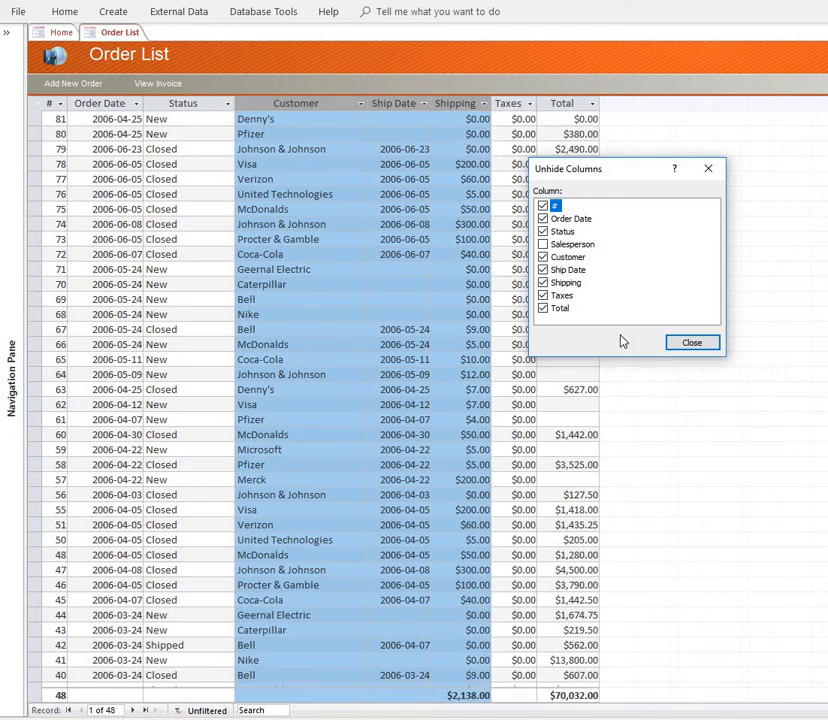
click(690, 344)
click(510, 269)
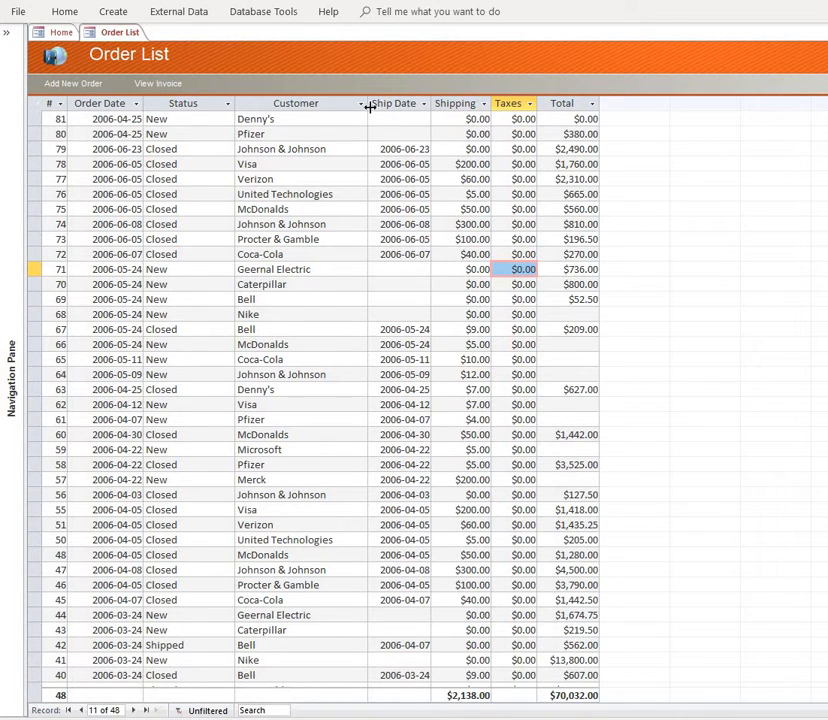
- Narrow the Status column and move the # column to the end, after Total
drag(237, 107, 159, 110)
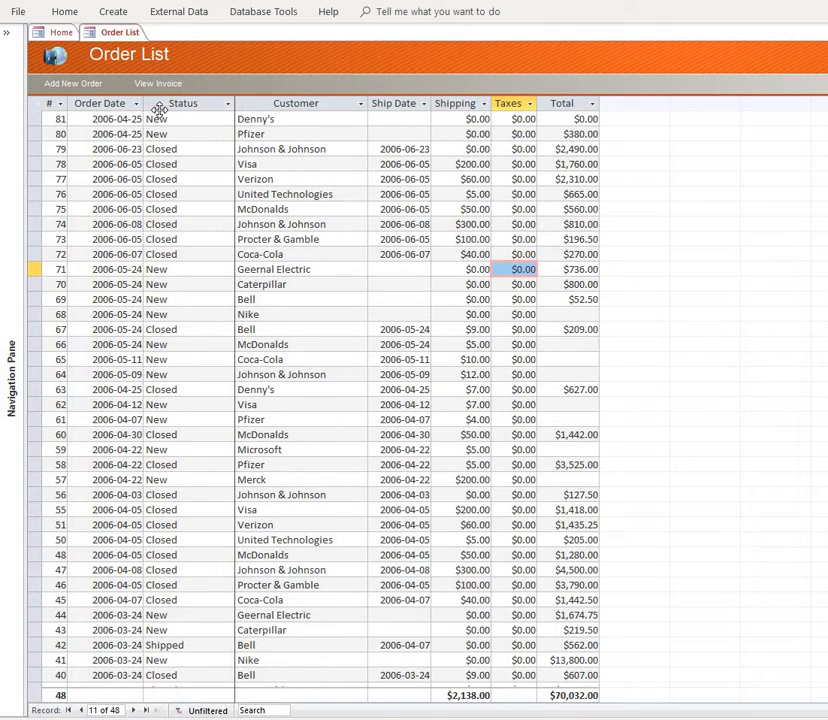
drag(231, 105, 175, 105)
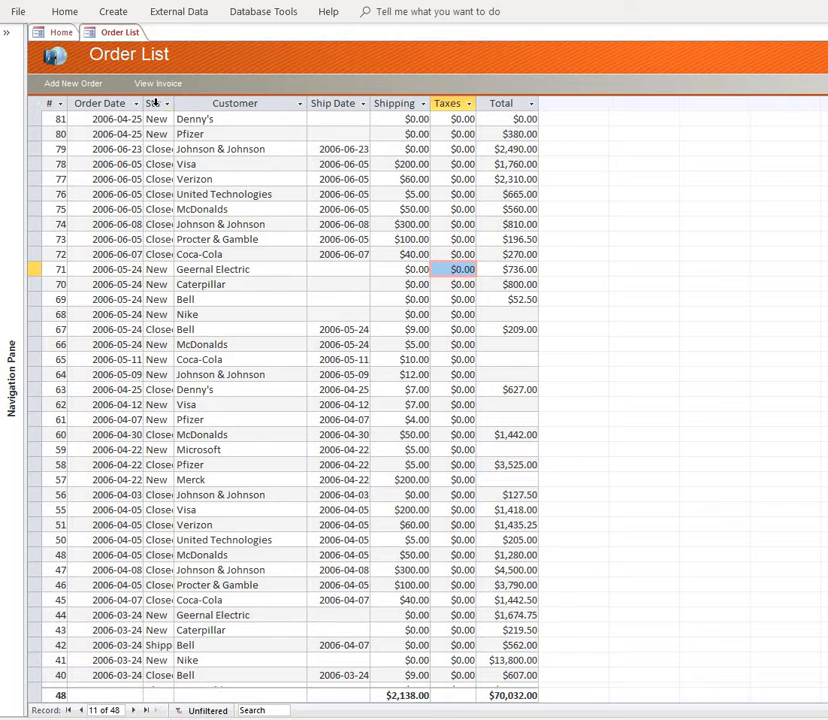
click(50, 105)
drag(50, 105, 565, 140)
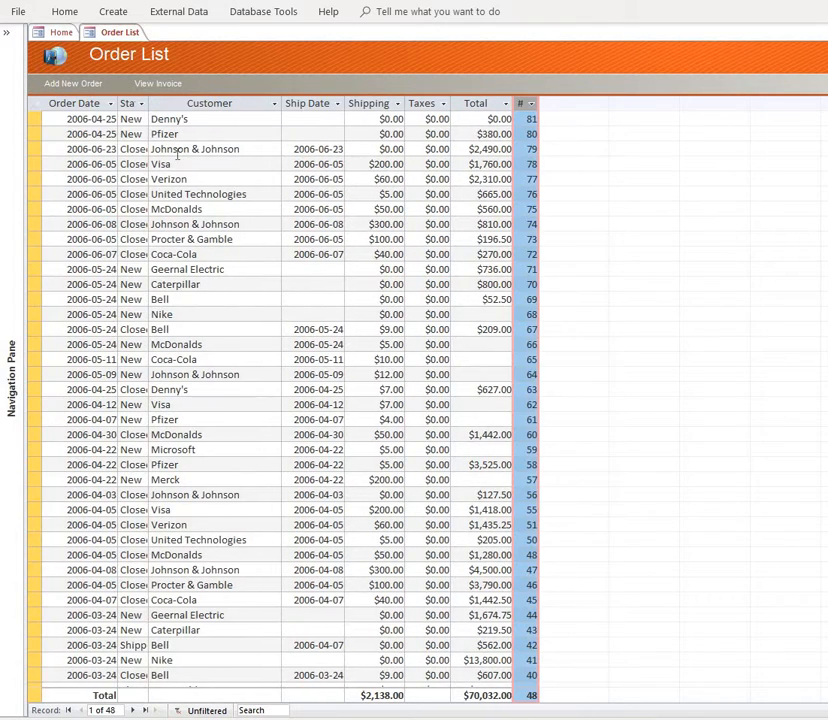
- Move the Customer column to directly after Order Date and the Shipping column to directly after Customer
click(184, 104)
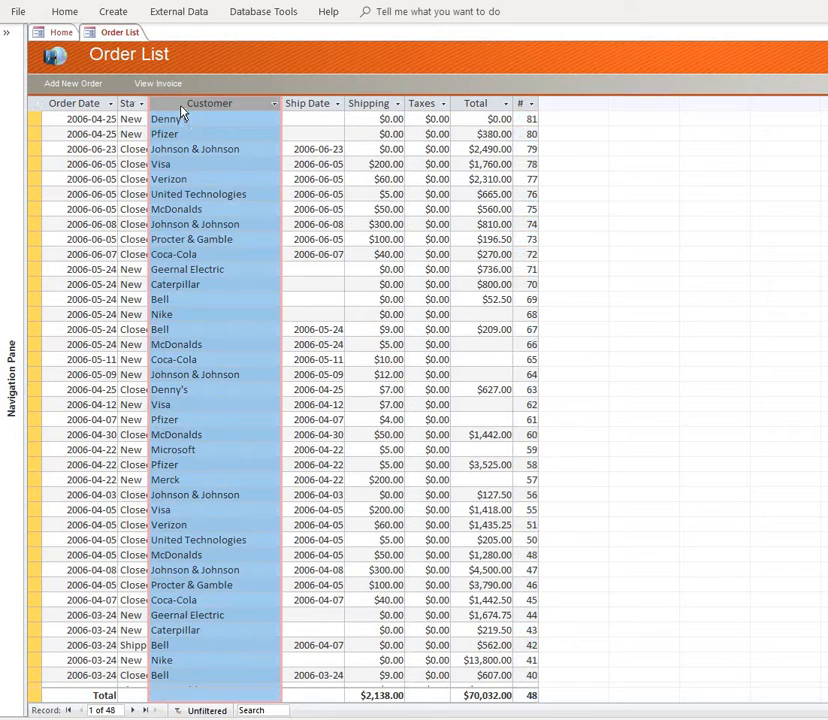
drag(182, 112, 133, 110)
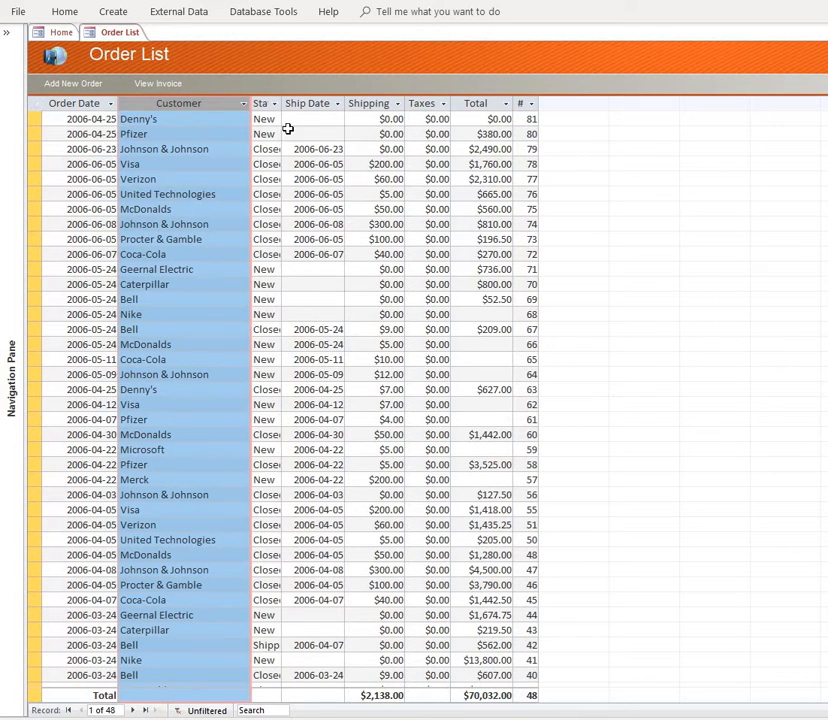
click(373, 104)
drag(373, 104, 283, 110)
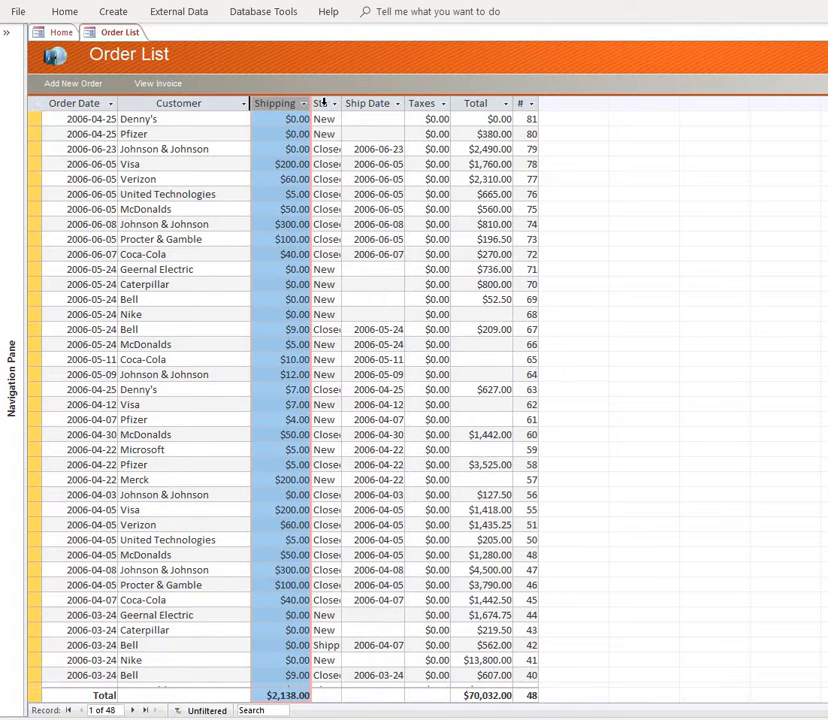
- Hide the Status, Ship Date and Taxes columns in the datasheet
click(322, 104)
right_click(323, 105)
click(380, 206)
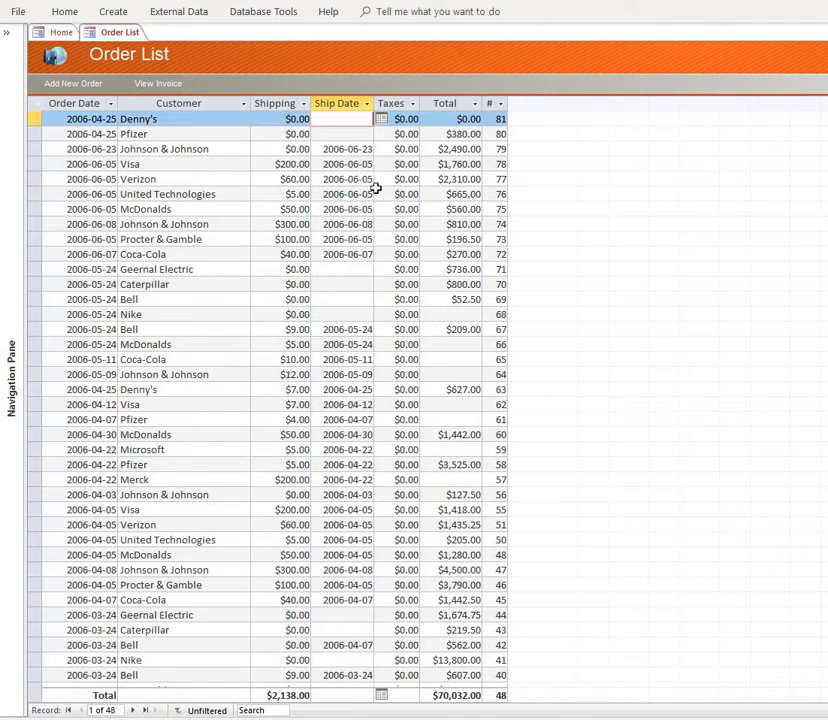
click(342, 105)
right_click(344, 106)
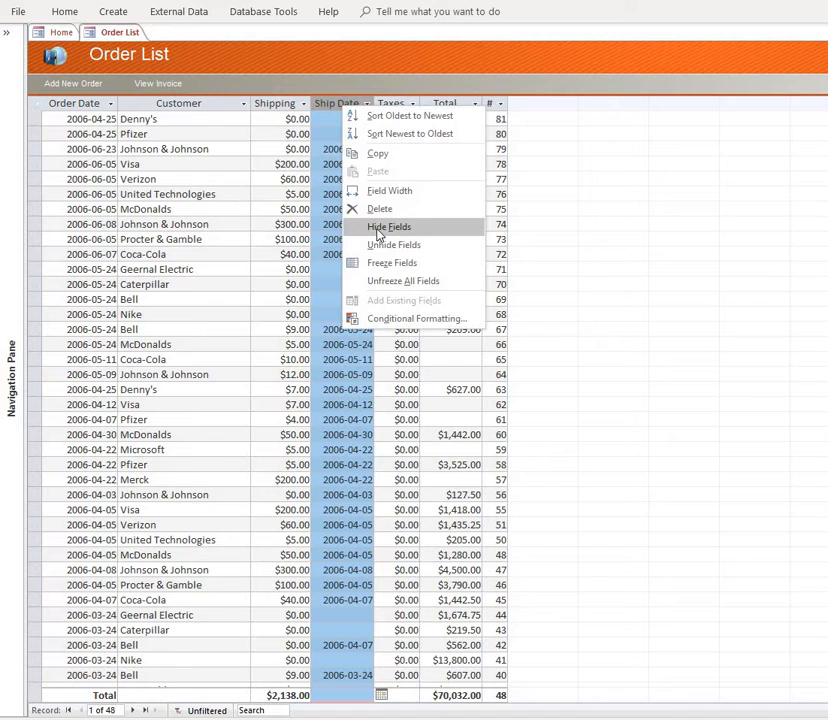
click(377, 228)
click(337, 104)
right_click(338, 104)
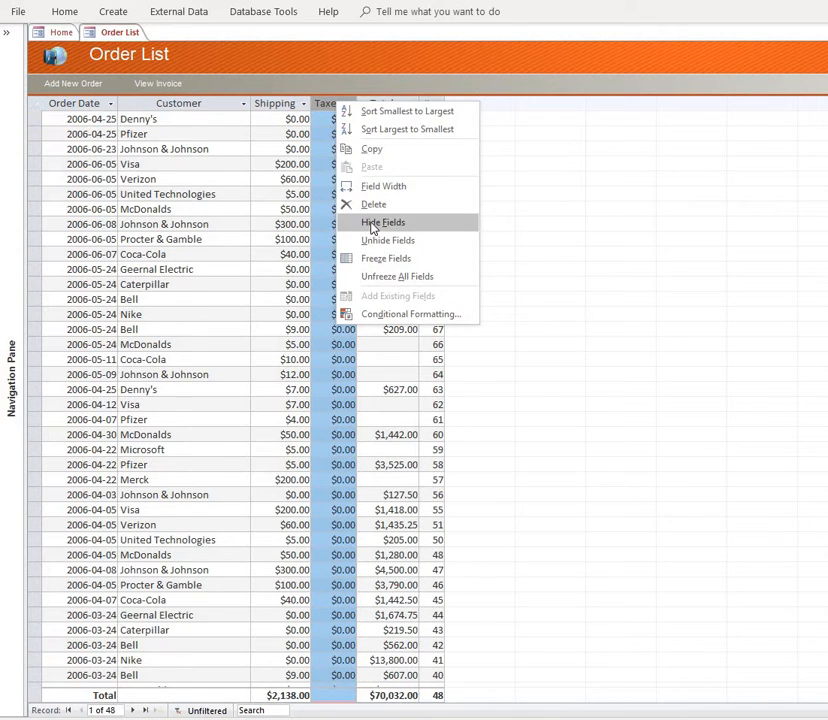
click(372, 224)
- Hide the Total and # columns, leaving only Order Date, Customer and Shipping
click(334, 104)
right_click(336, 104)
click(377, 224)
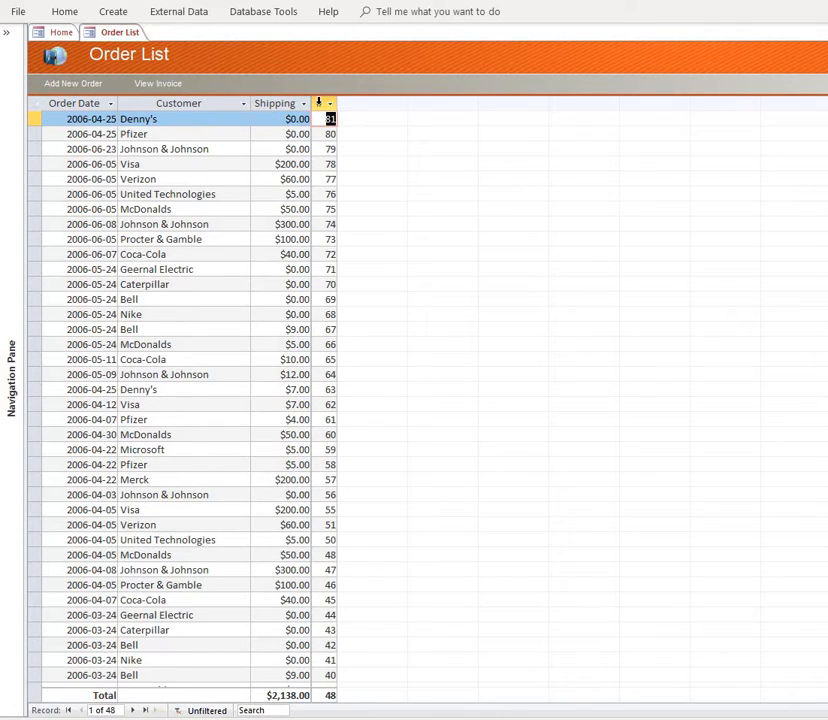
click(318, 103)
right_click(320, 103)
click(365, 224)
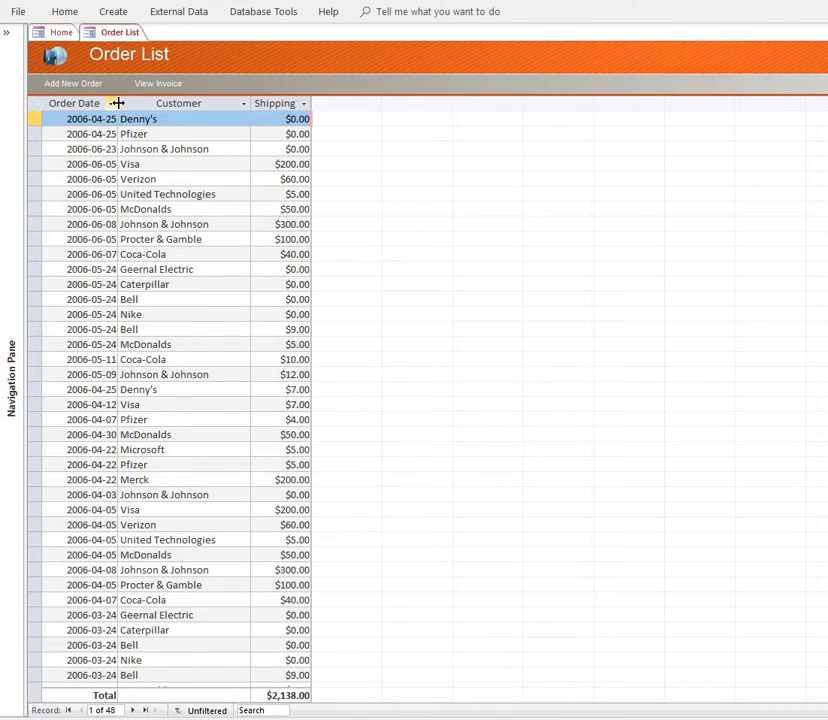
- Narrow the Order Date column and fit the Customer column's width to its contents
drag(117, 103, 95, 103)
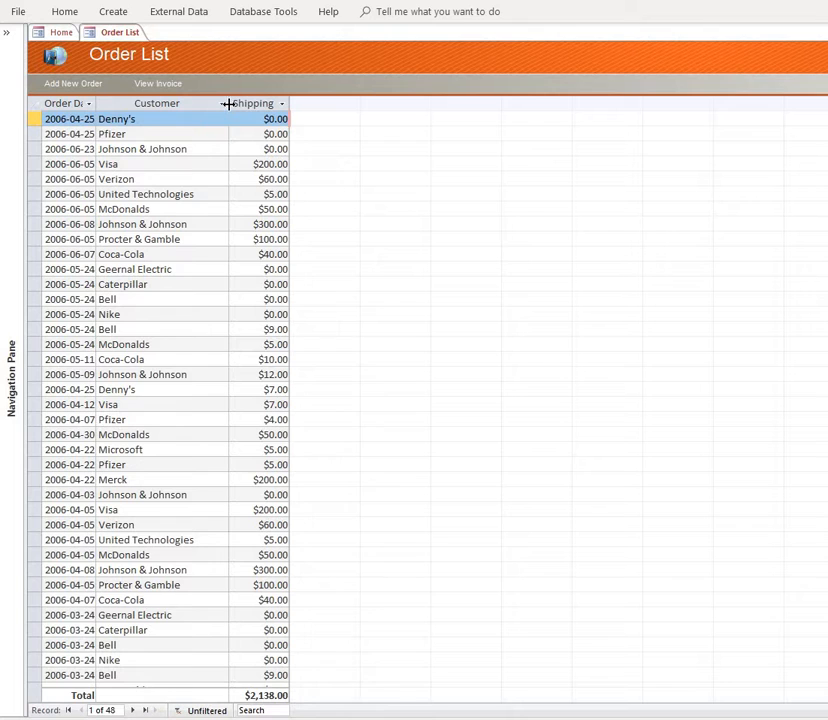
drag(228, 104, 212, 104)
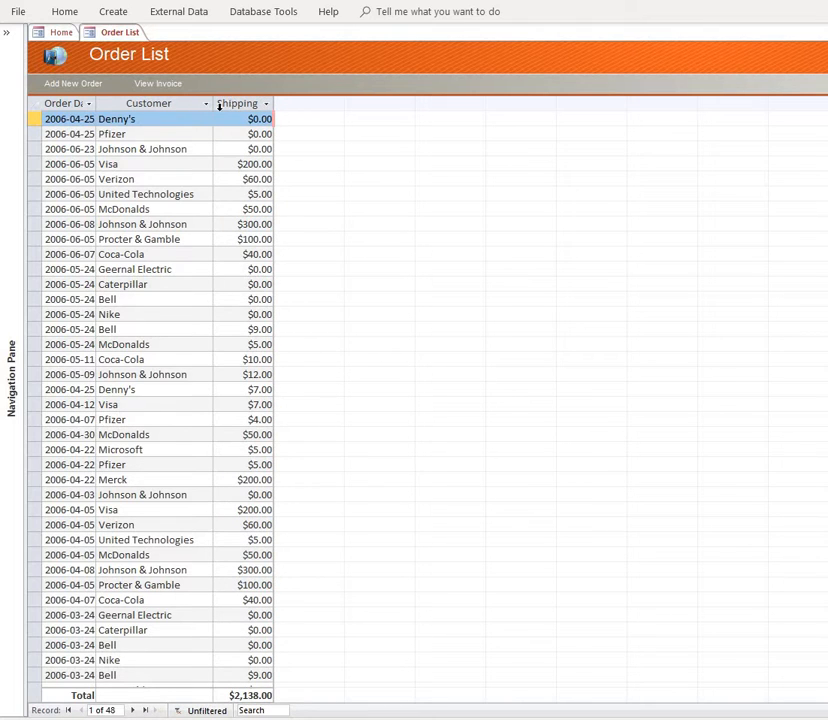
drag(213, 104, 152, 103)
double_click(151, 103)
- Close the Order List form without saving the layout changes
right_click(120, 33)
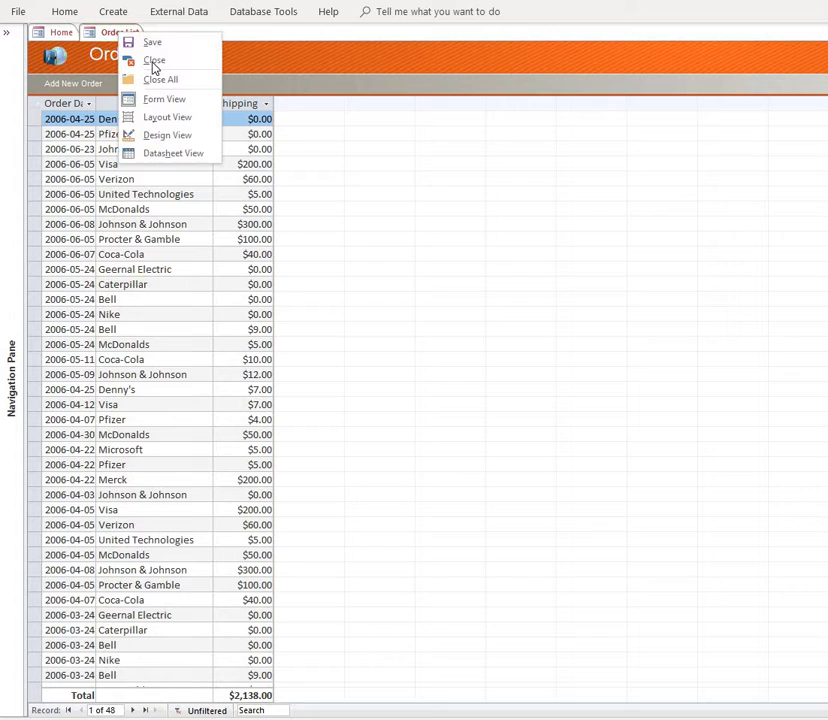
click(155, 60)
click(632, 405)
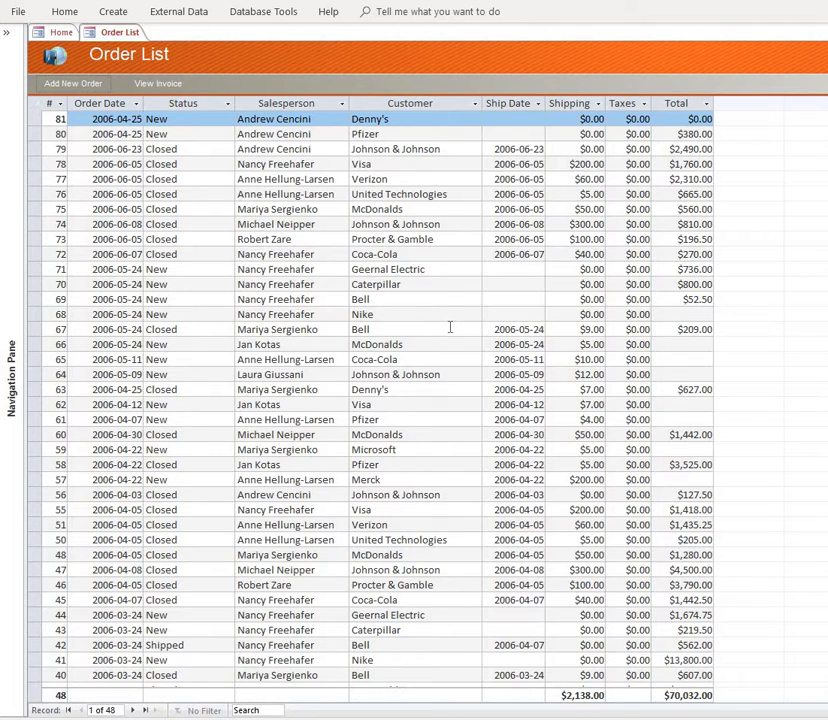
- Sort the order list by Customer from A to Z
click(423, 121)
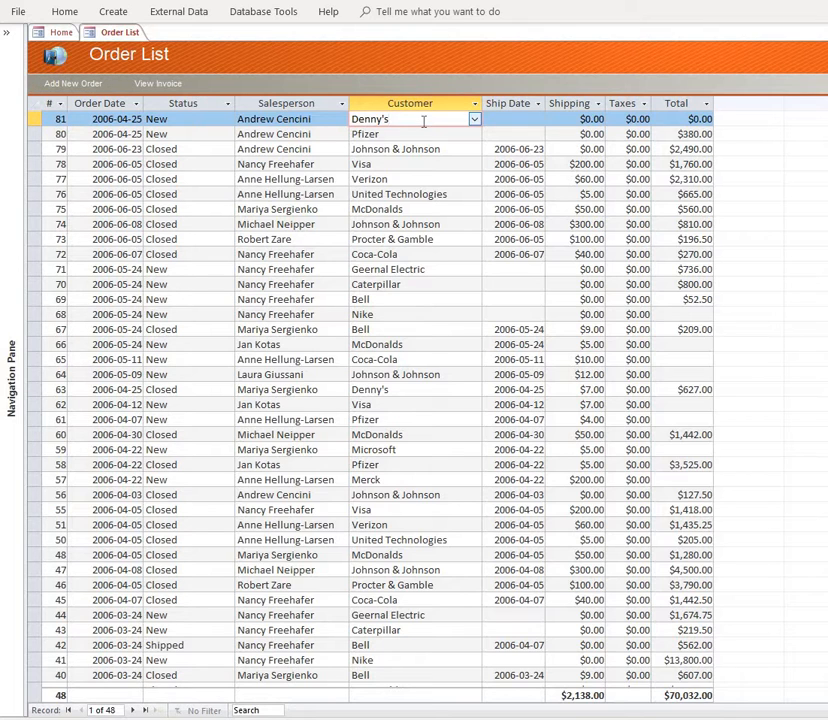
right_click(419, 123)
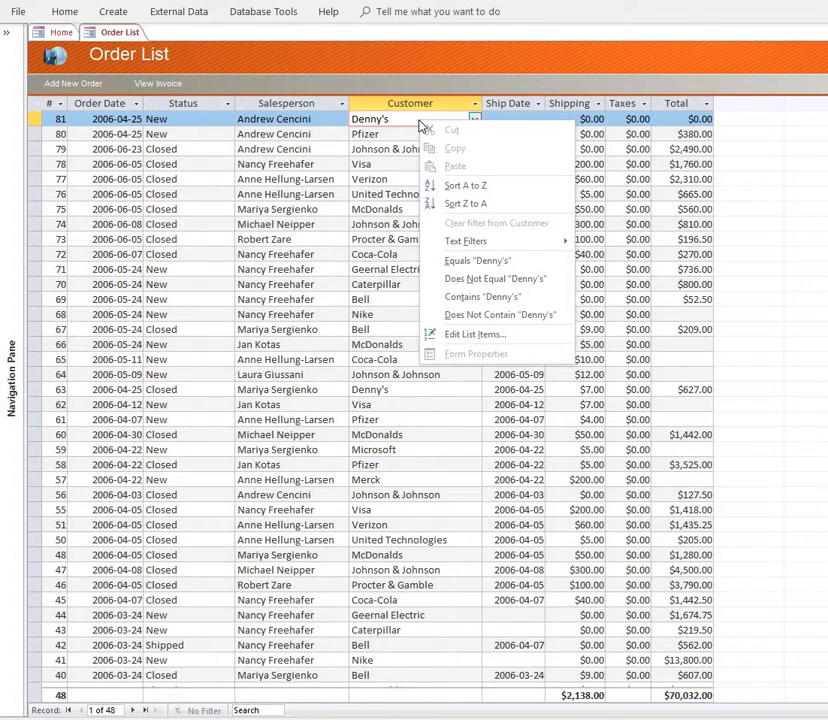
click(467, 189)
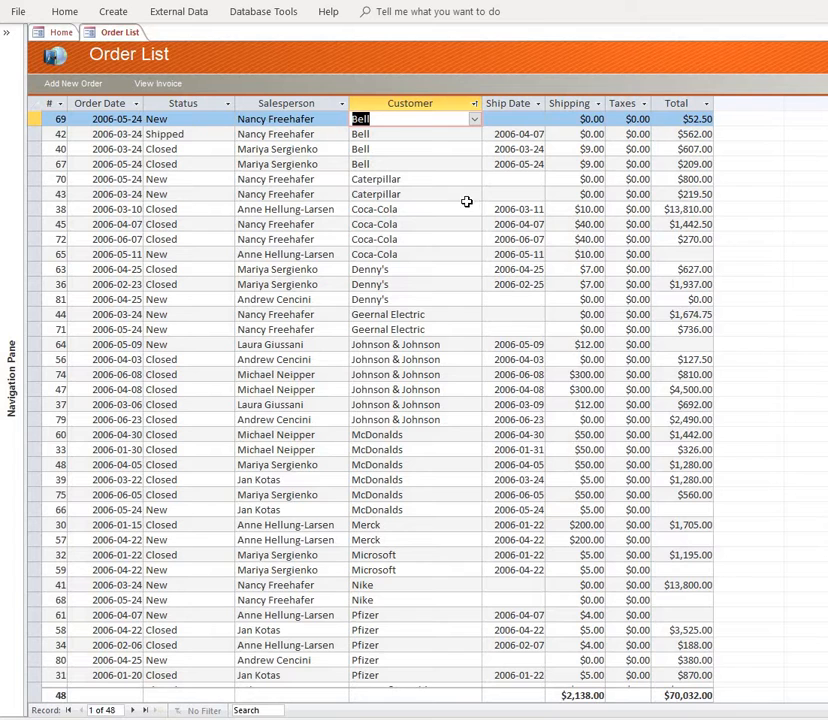
- Move the Customer column to directly after Order Date and narrow it to about the width of its longest name
click(381, 105)
drag(381, 110, 220, 108)
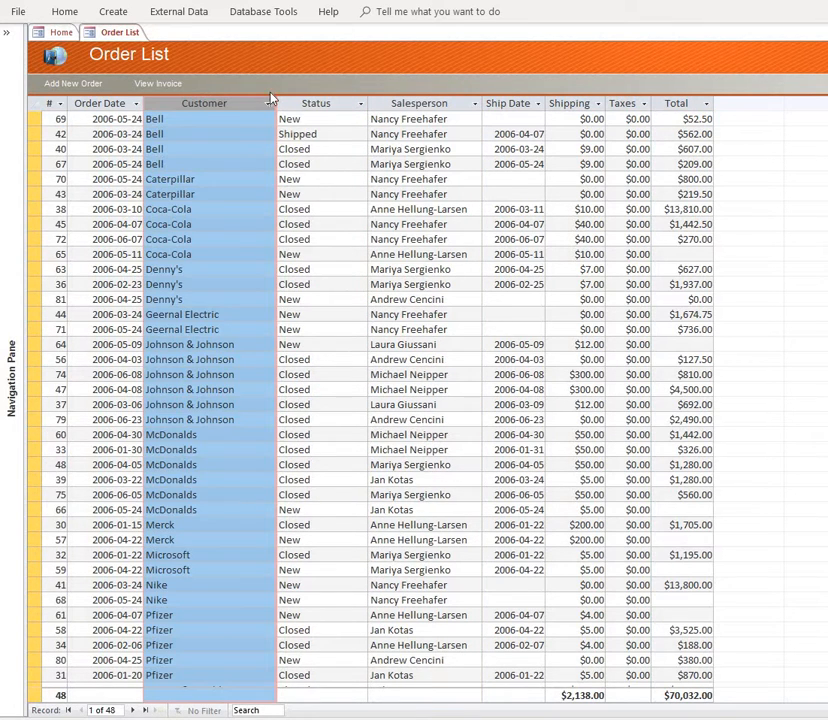
click(284, 134)
drag(278, 104, 246, 104)
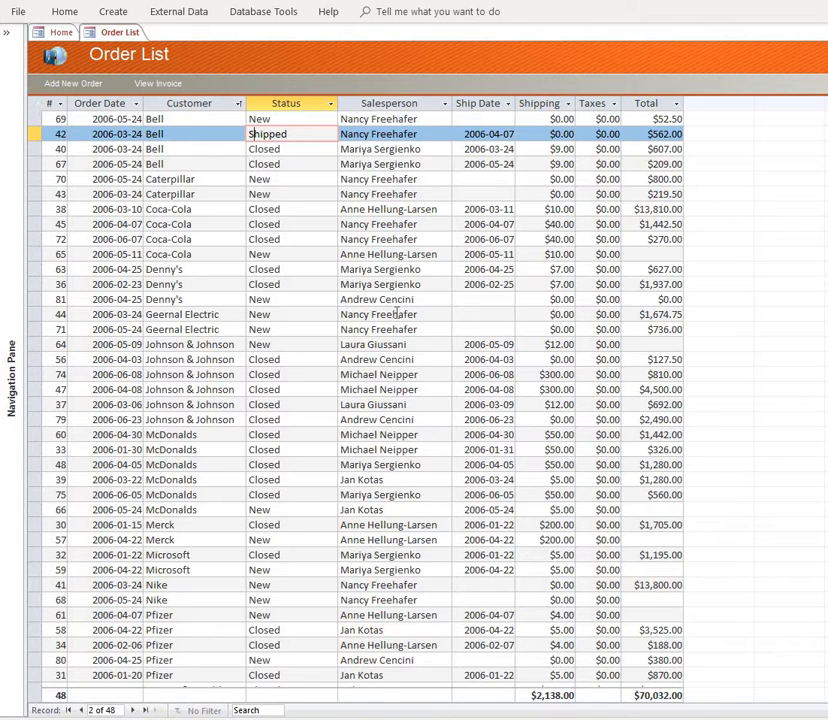
- Filter the order list to orders whose Customer equals Pfizer
click(187, 359)
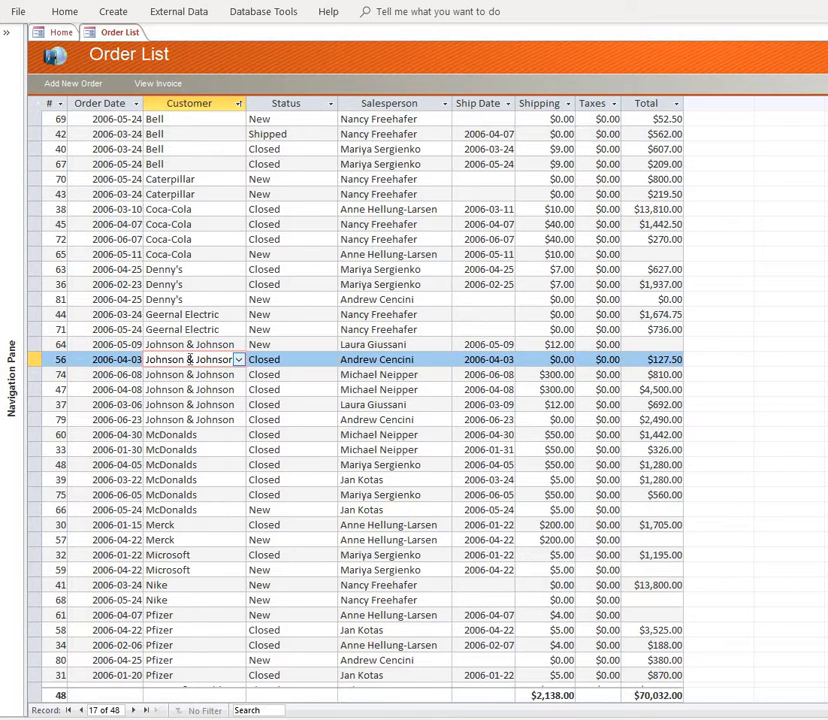
click(188, 619)
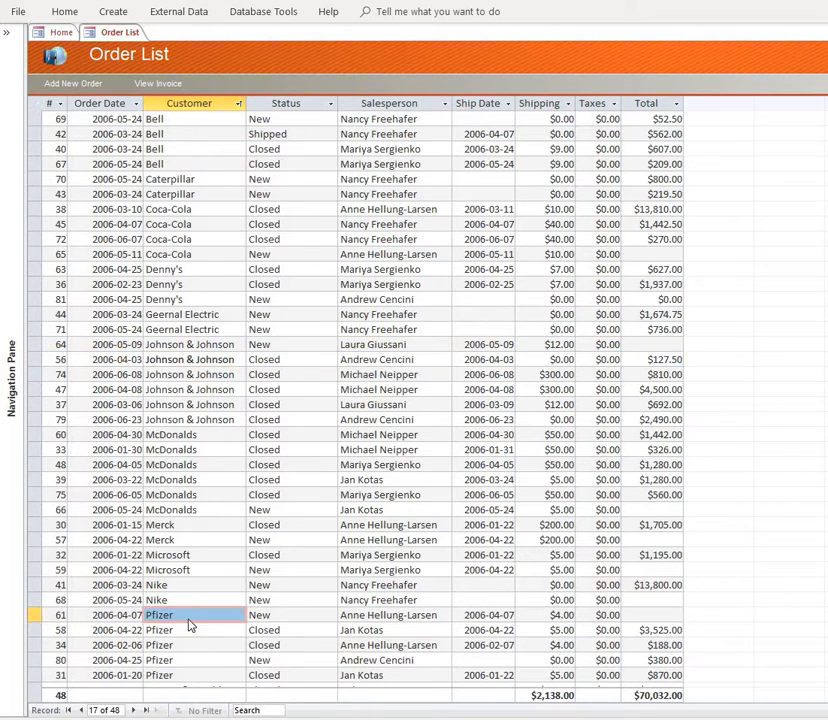
right_click(190, 620)
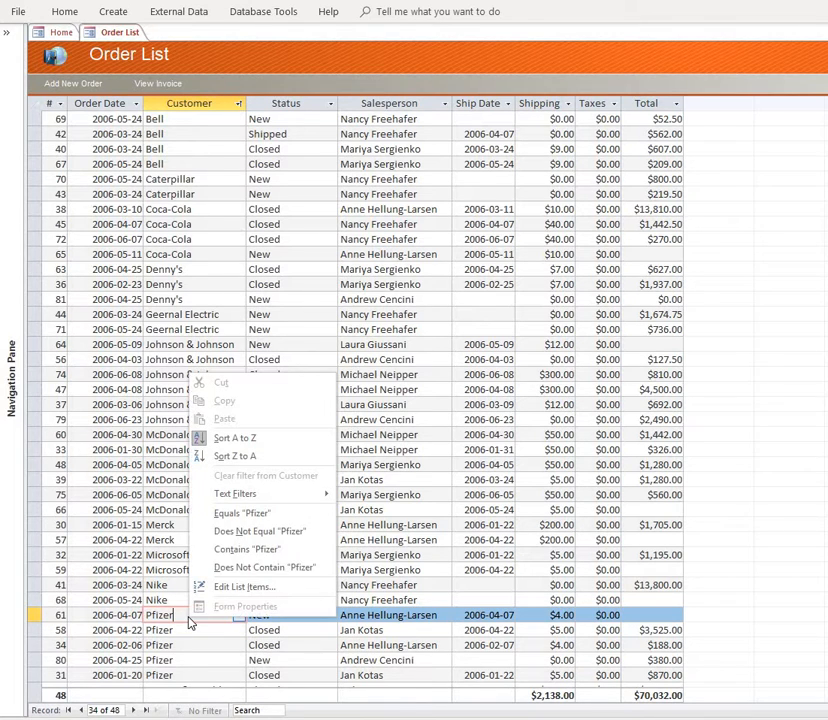
click(245, 516)
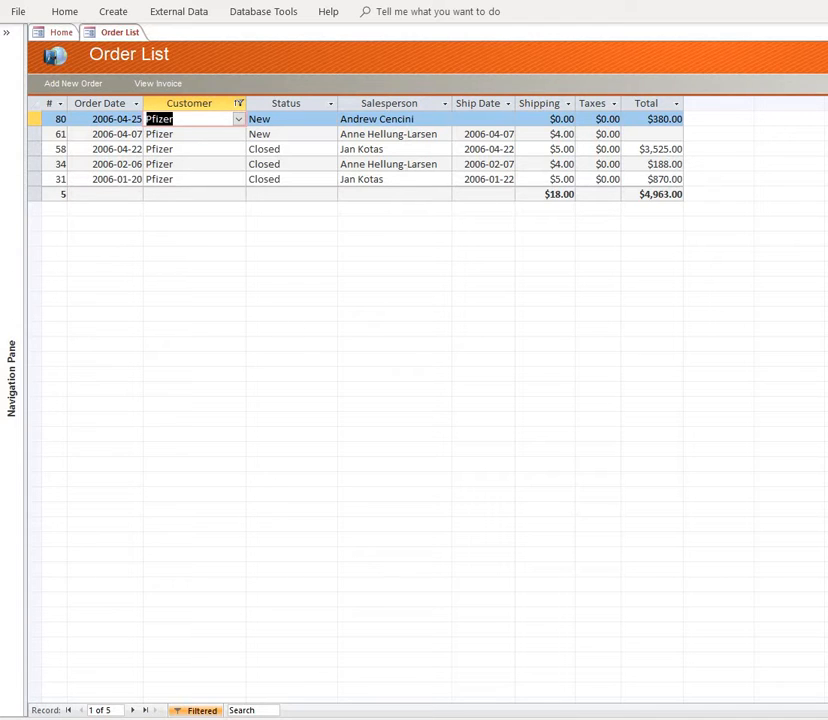
- Export the filtered orders to Order List.xlsx, replacing the existing file and opening it on completion, and finish without saving the export steps
click(186, 10)
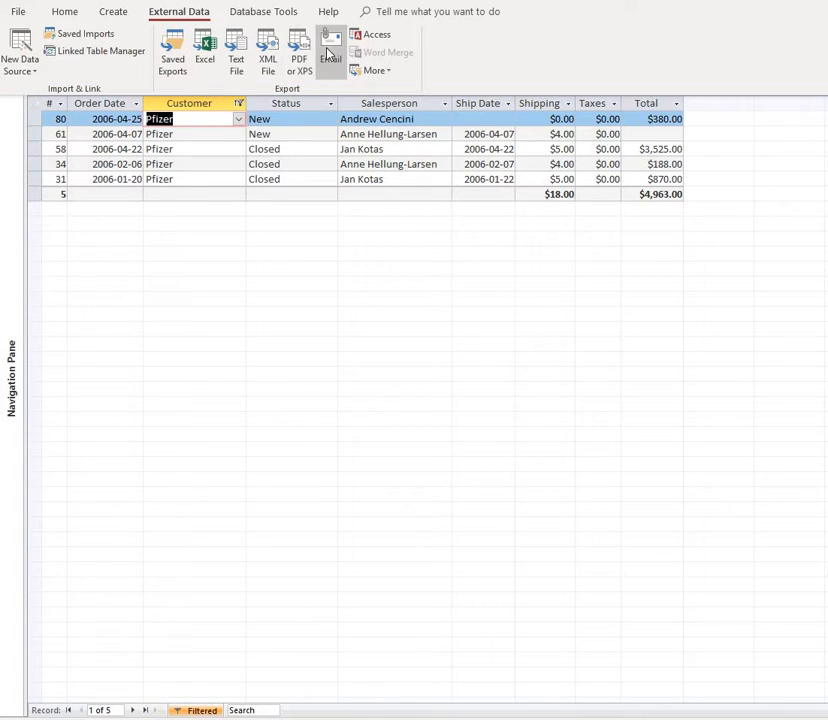
click(203, 55)
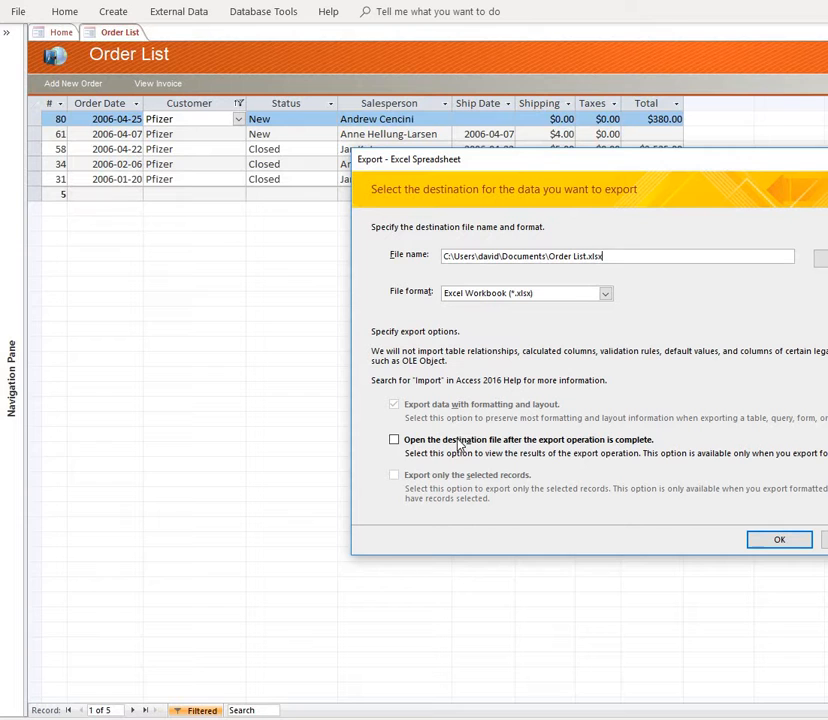
click(396, 441)
click(779, 541)
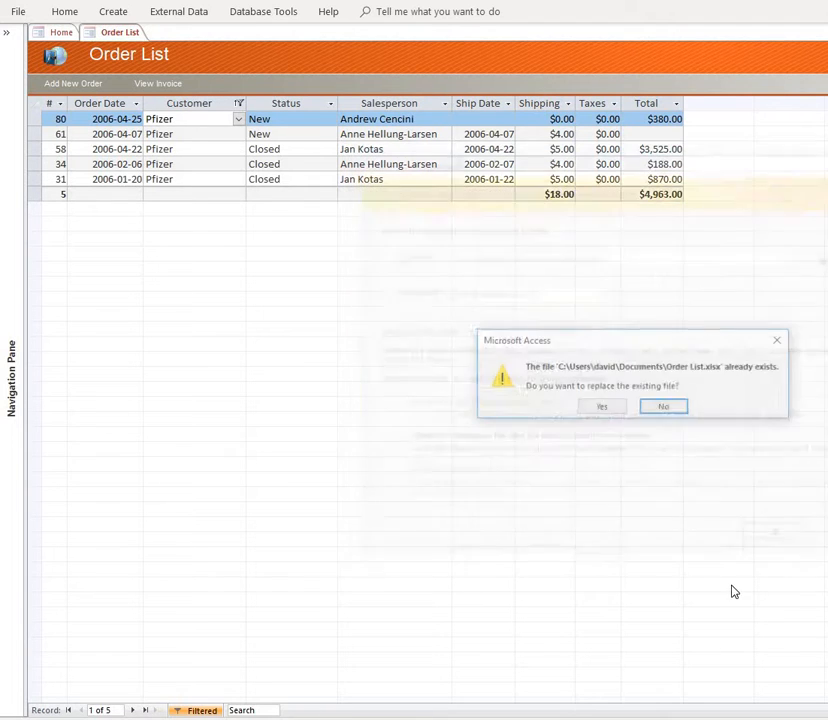
key(Return)
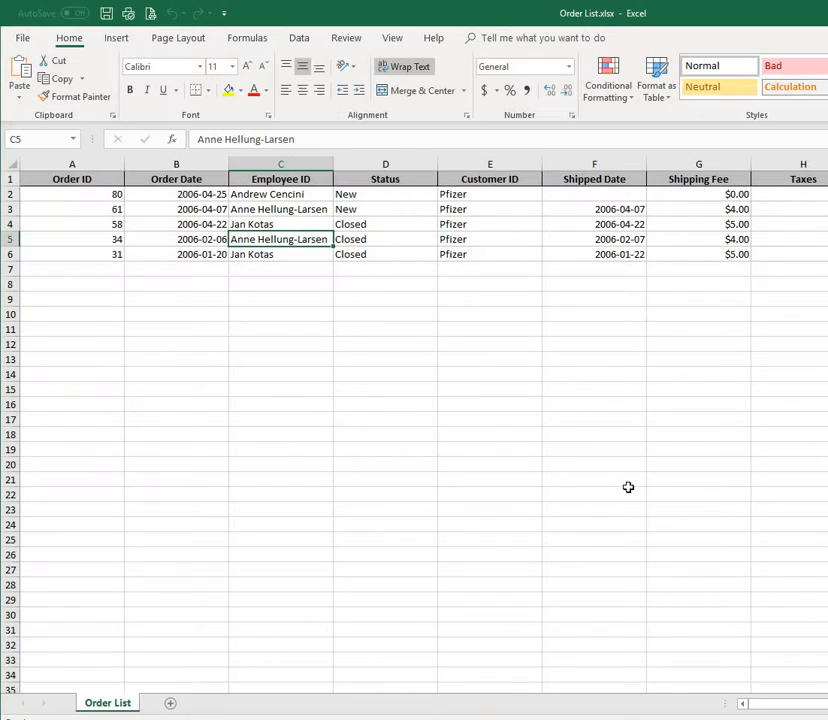
click(425, 360)
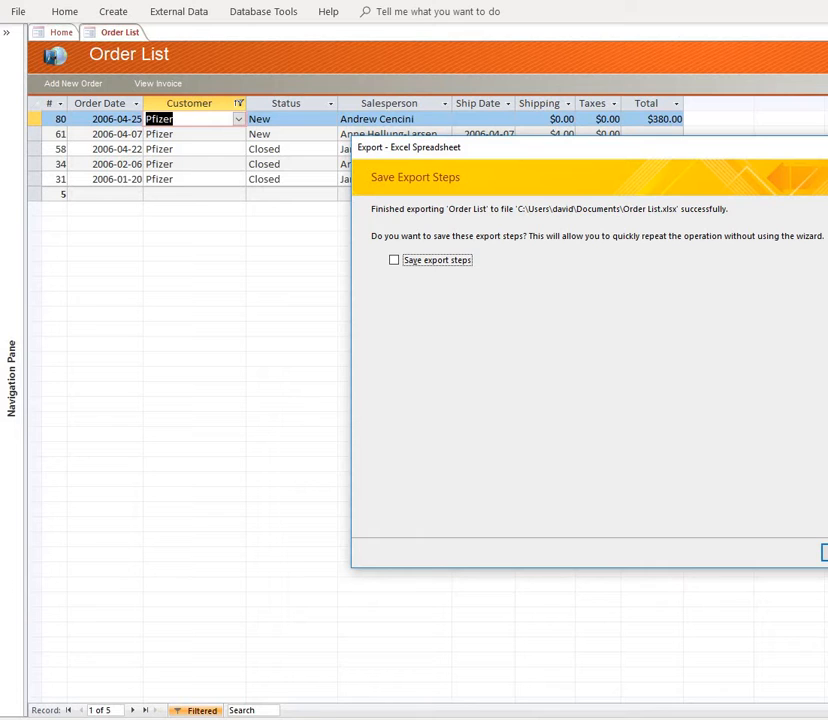
click(826, 552)
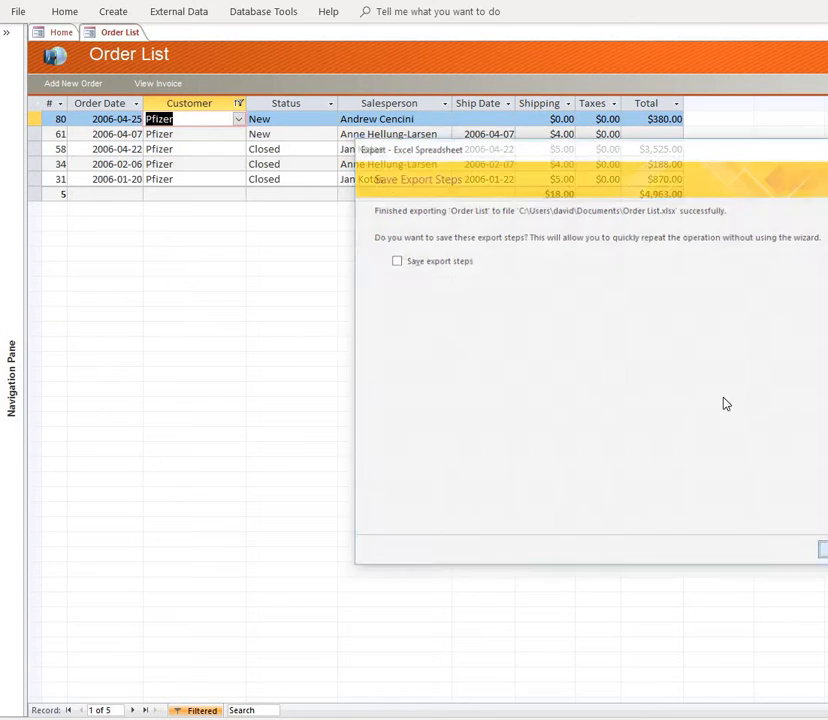
- Publish the filtered orders as Order List.pdf in Documents, look through its pages, and close it and the export wizard without saving the export steps
click(158, 9)
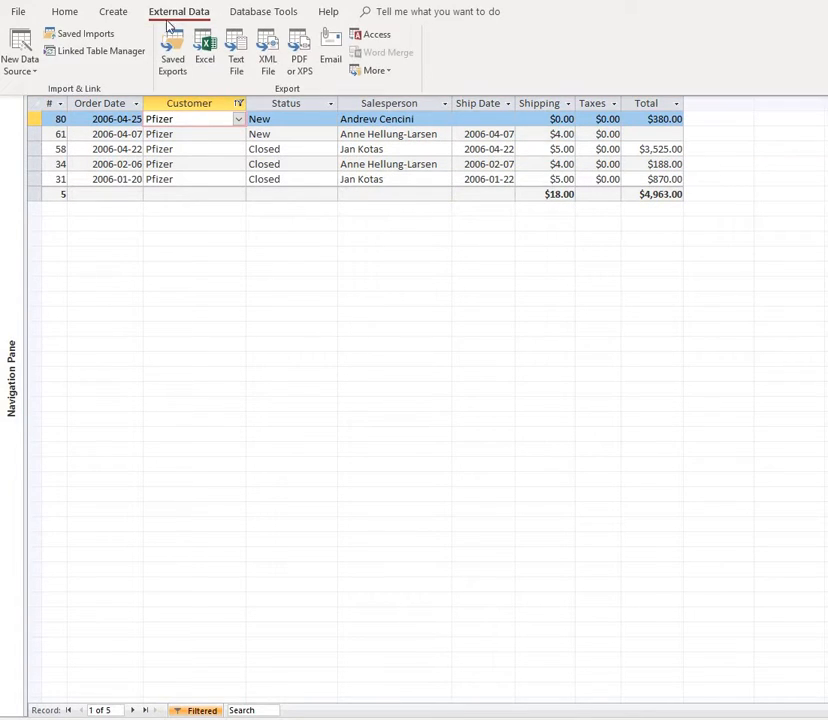
click(300, 62)
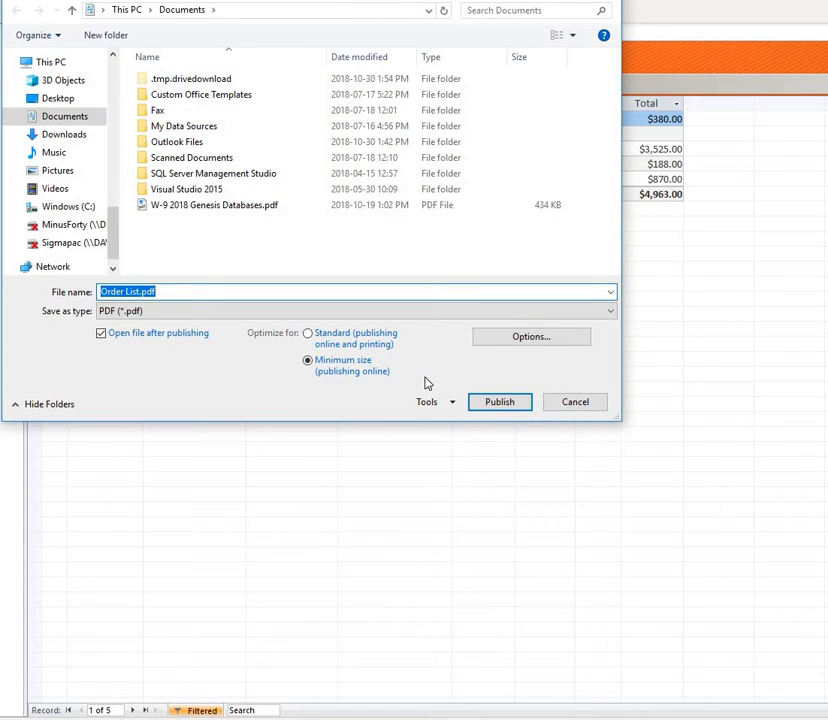
click(507, 407)
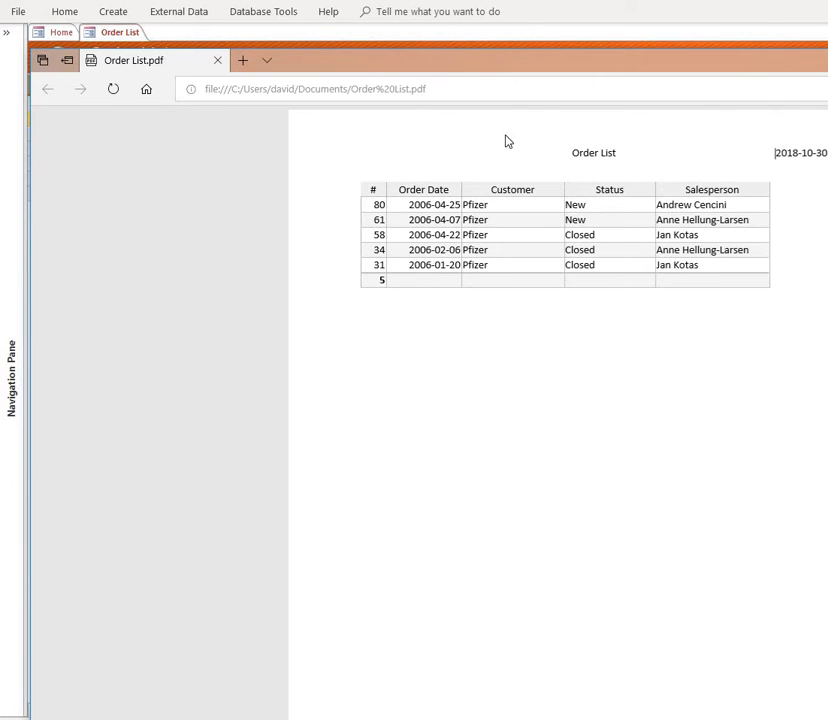
scroll(775, 153, down, 10)
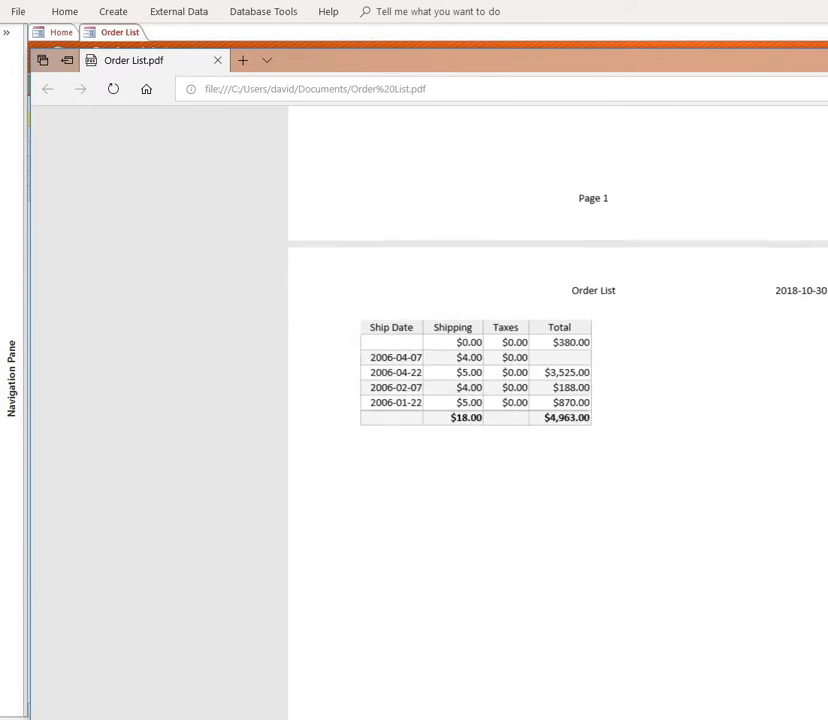
scroll(700, 420, up, 3)
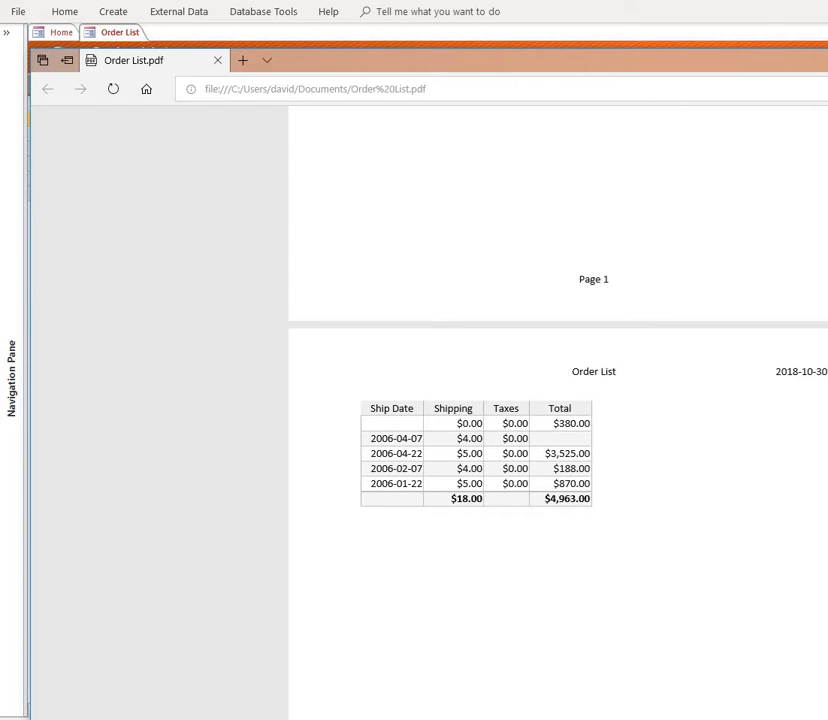
key(alt+F4)
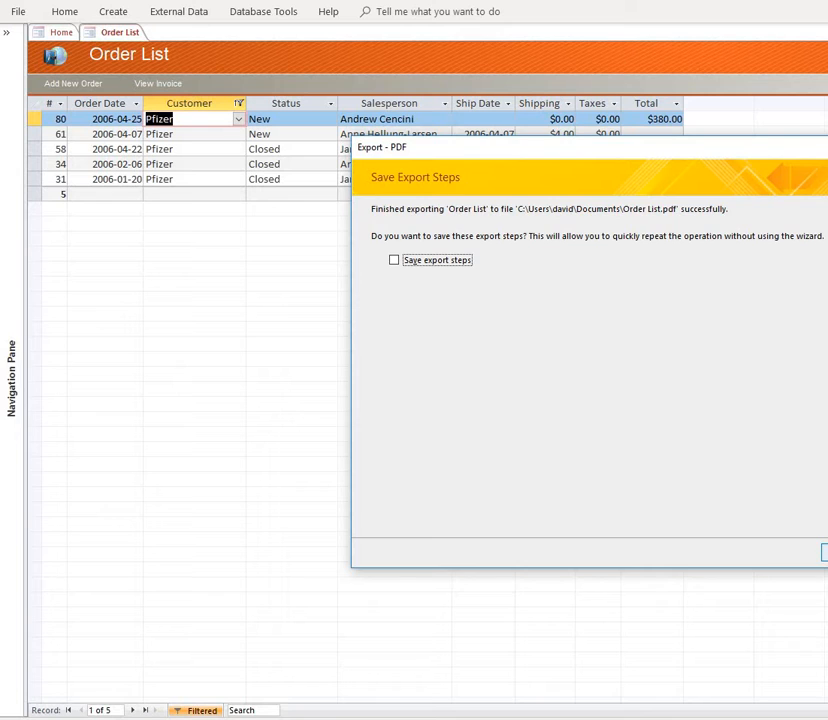
key(Return)
- Turn off the Pfizer filter and select the Shipping and Total sums in the totals row
click(264, 164)
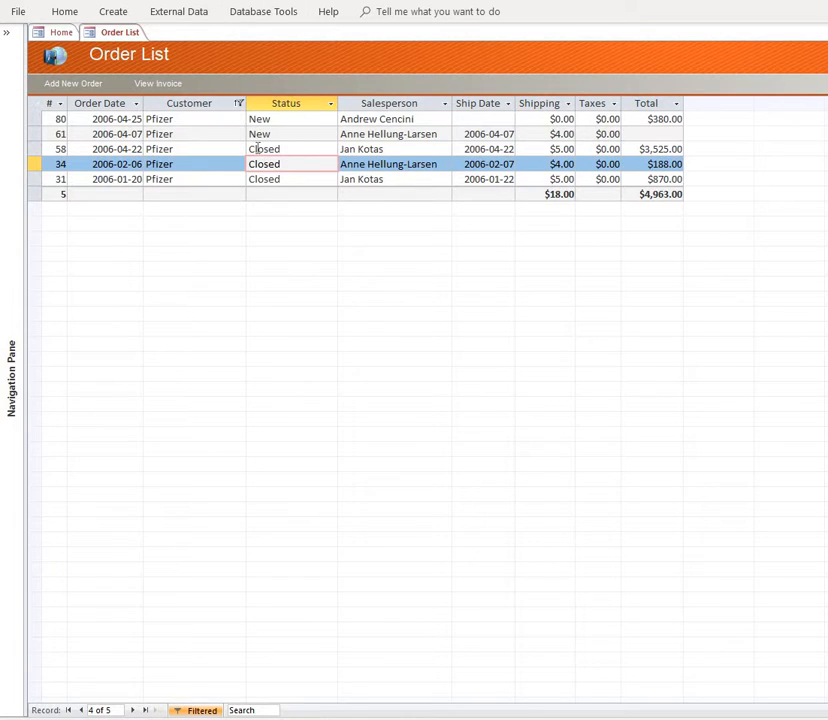
click(298, 150)
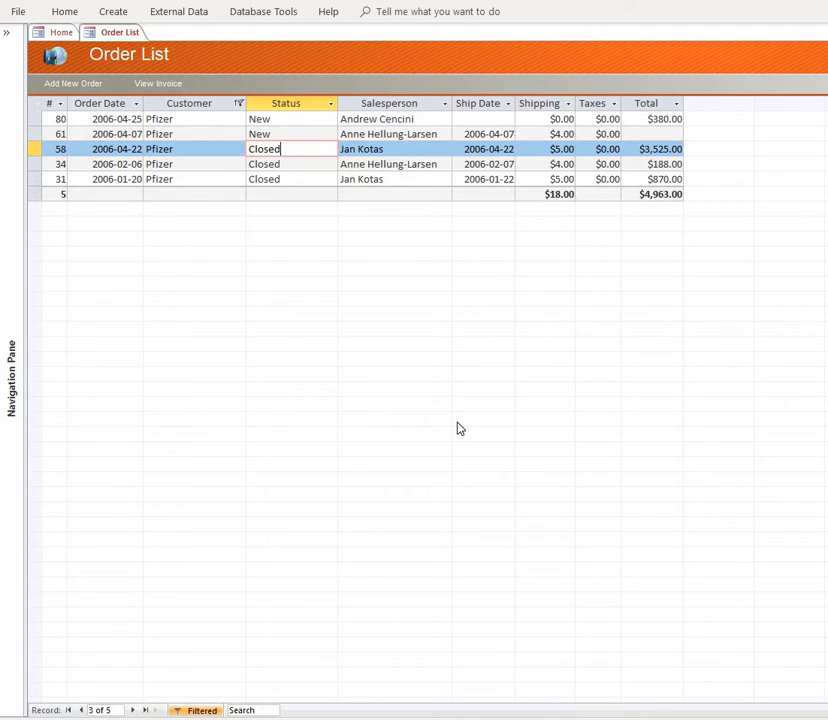
click(212, 710)
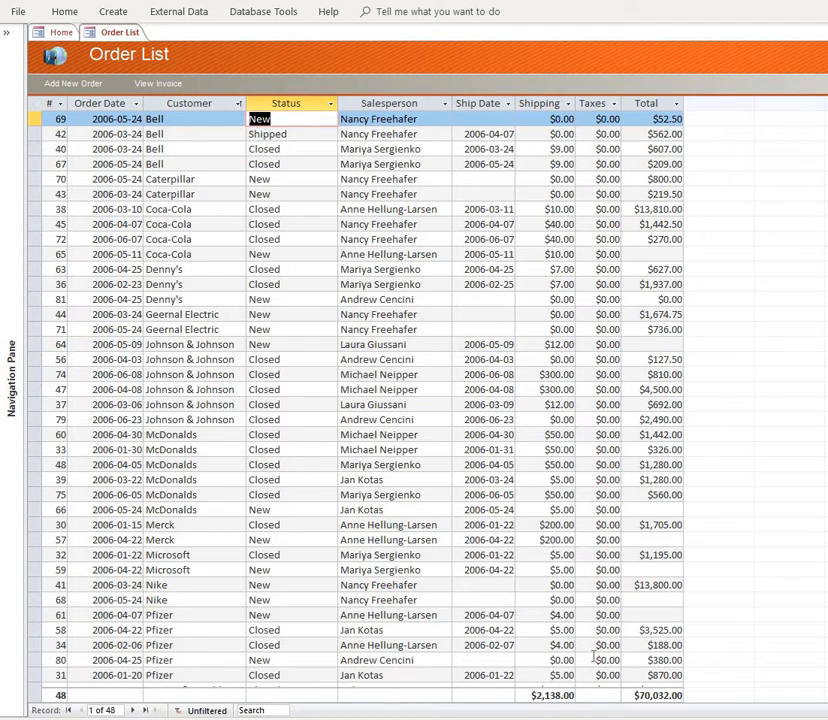
click(552, 695)
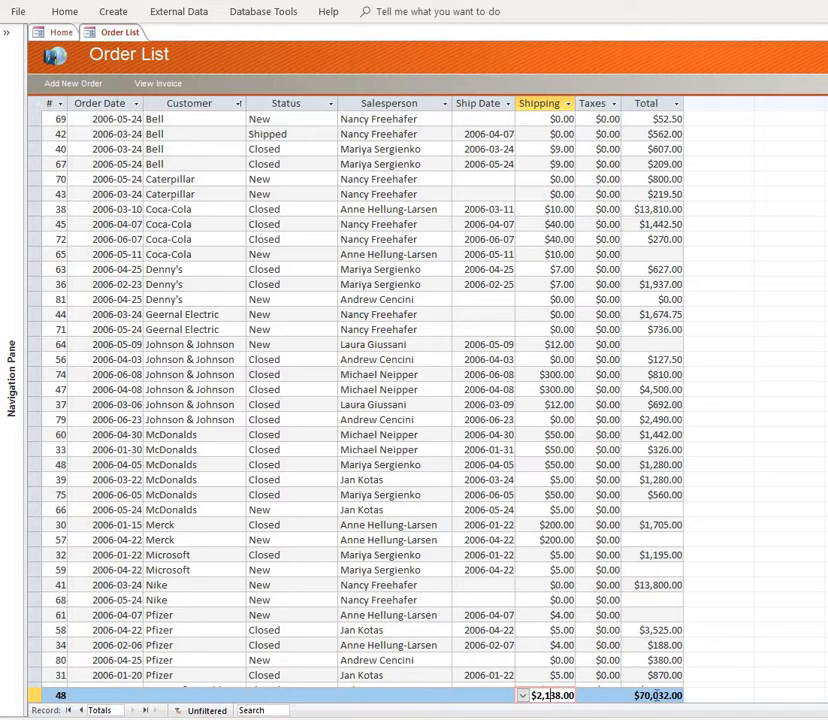
click(654, 695)
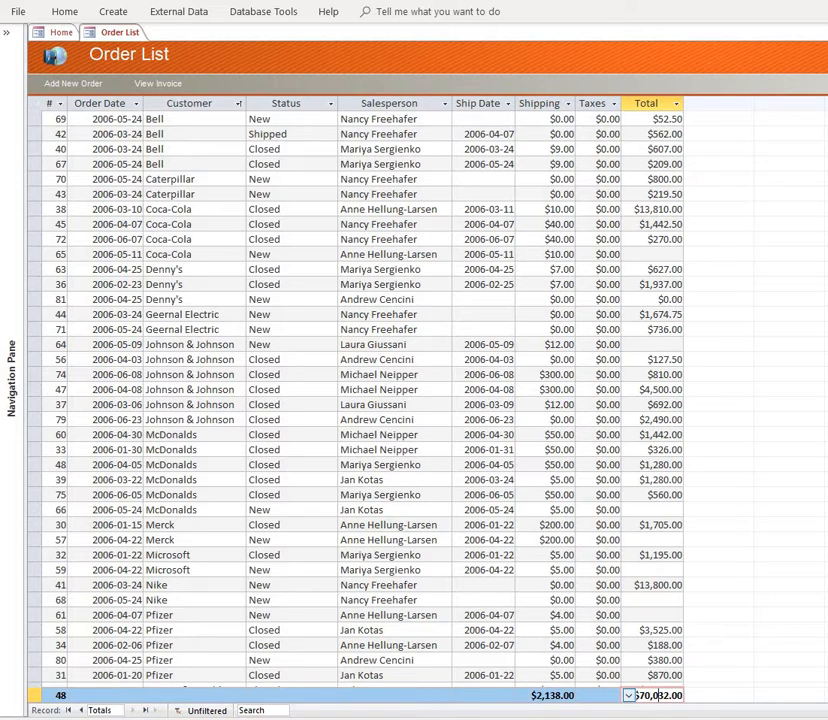
- Look through the aggregate functions offered in the totals row for the Customer, Salesperson and Taxes columns
click(60, 695)
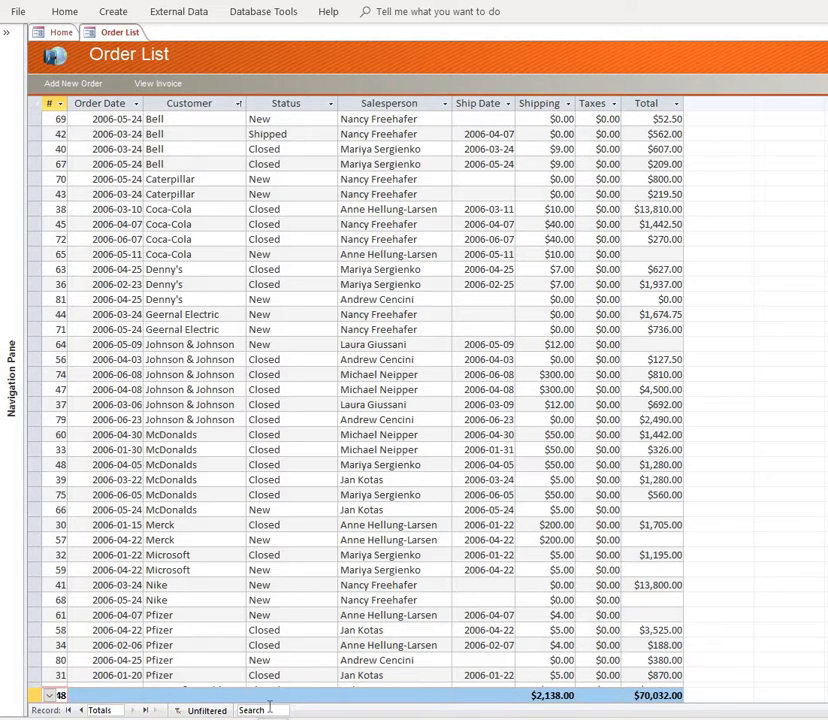
click(167, 695)
click(150, 695)
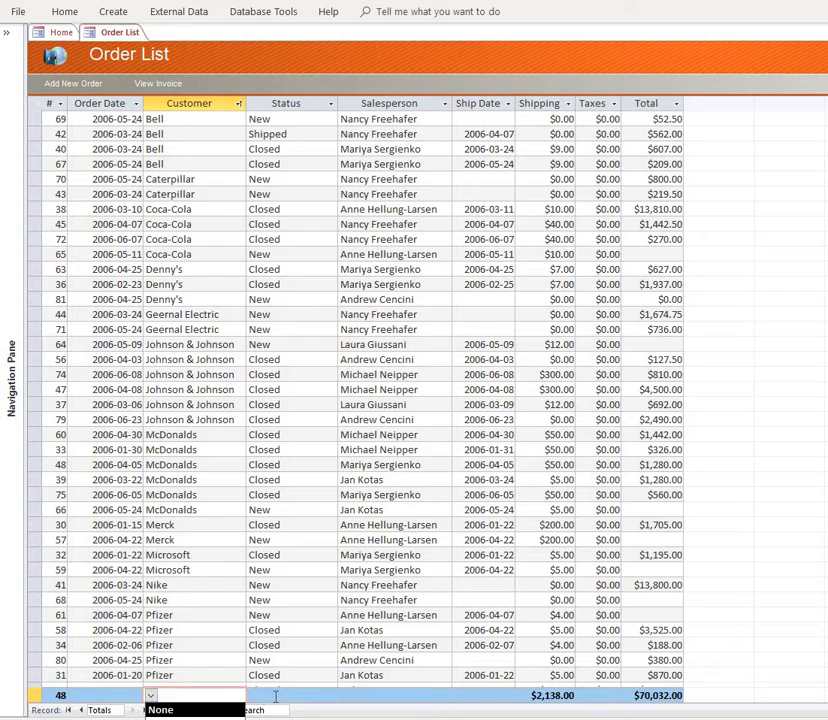
click(328, 695)
click(355, 695)
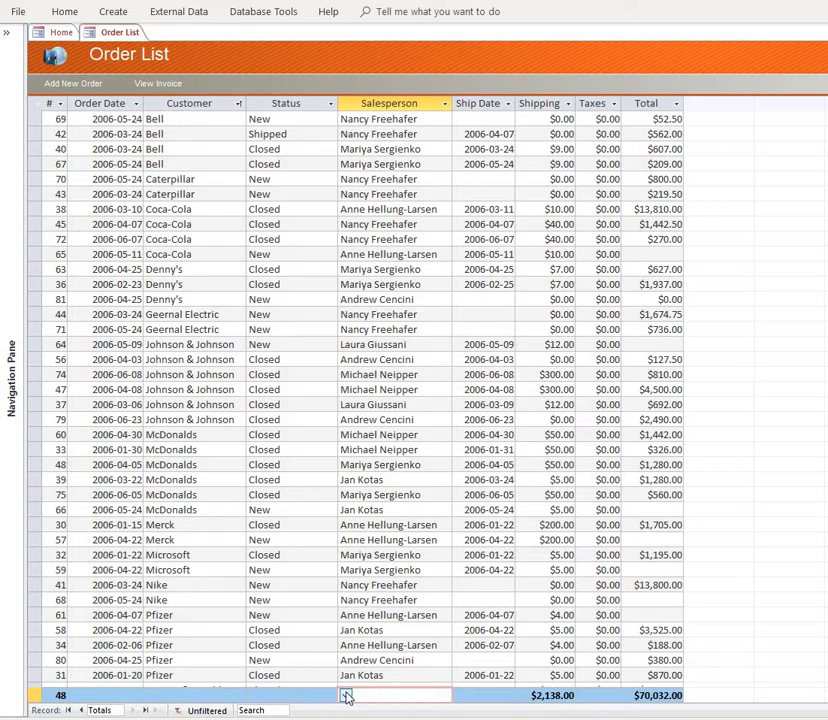
click(346, 695)
click(346, 696)
click(607, 695)
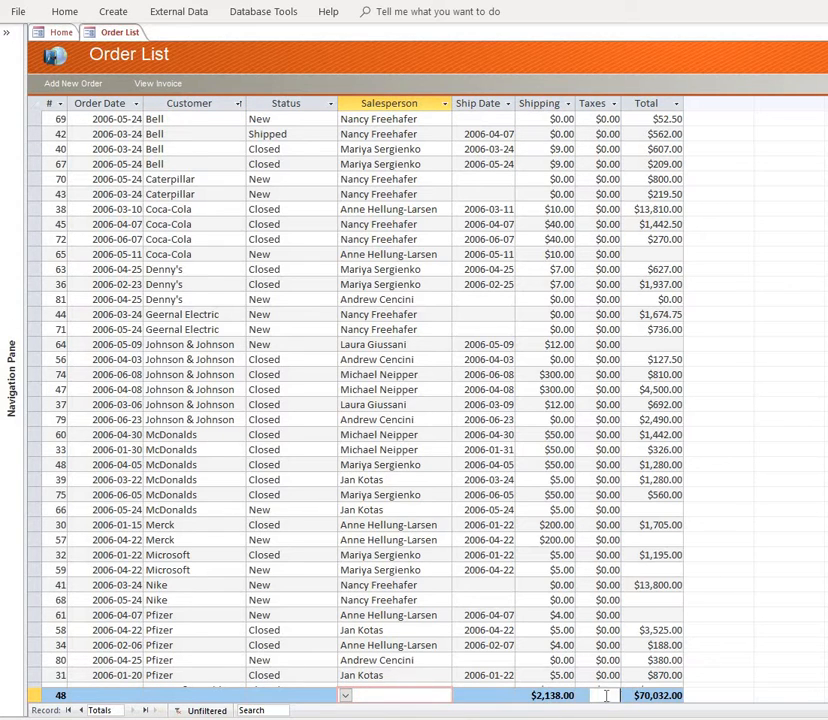
click(584, 695)
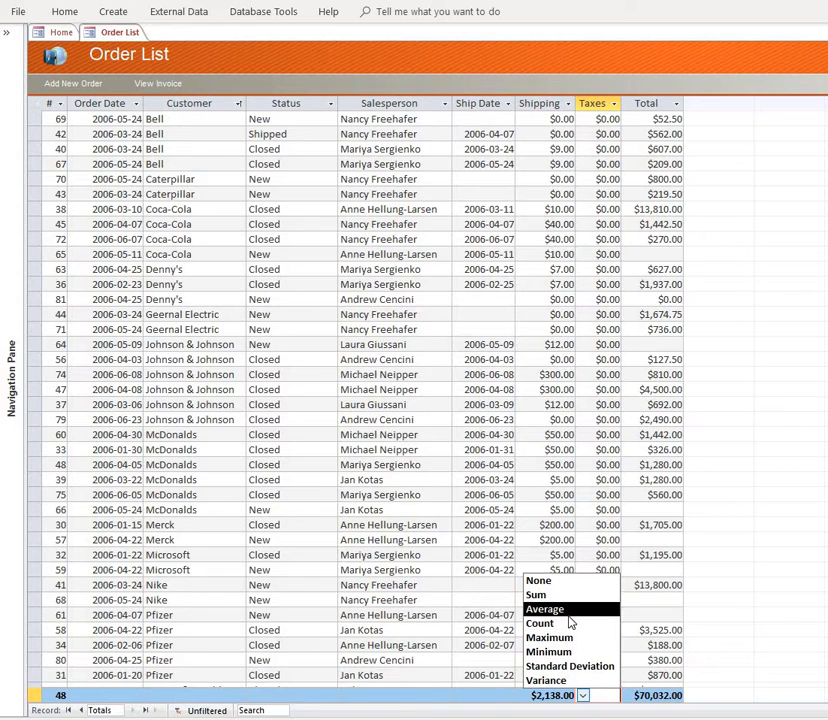
click(632, 617)
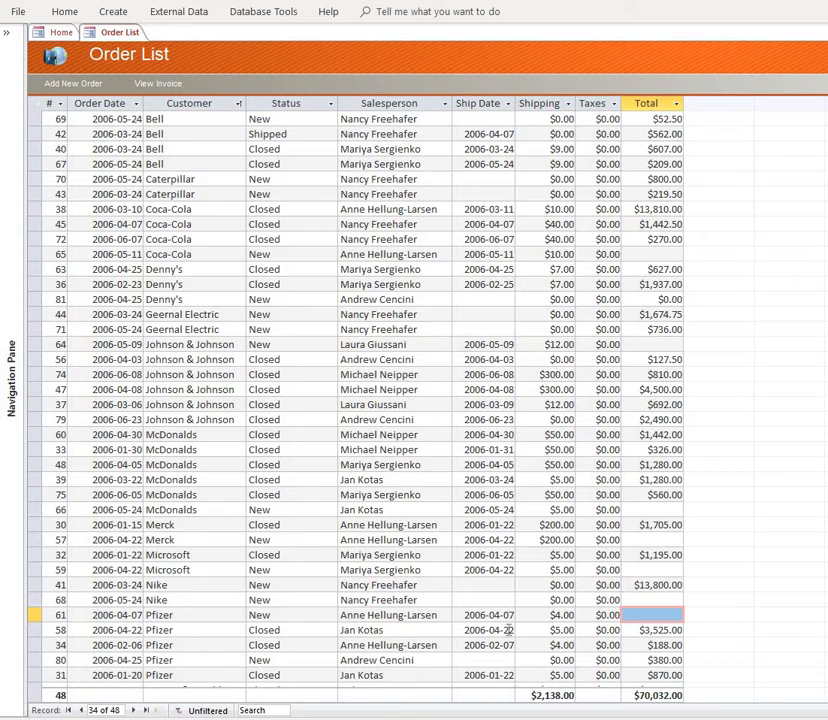
- Filter the order list to orders whose Customer equals Coca-Cola and check the Total sum and order count in the totals row
click(204, 209)
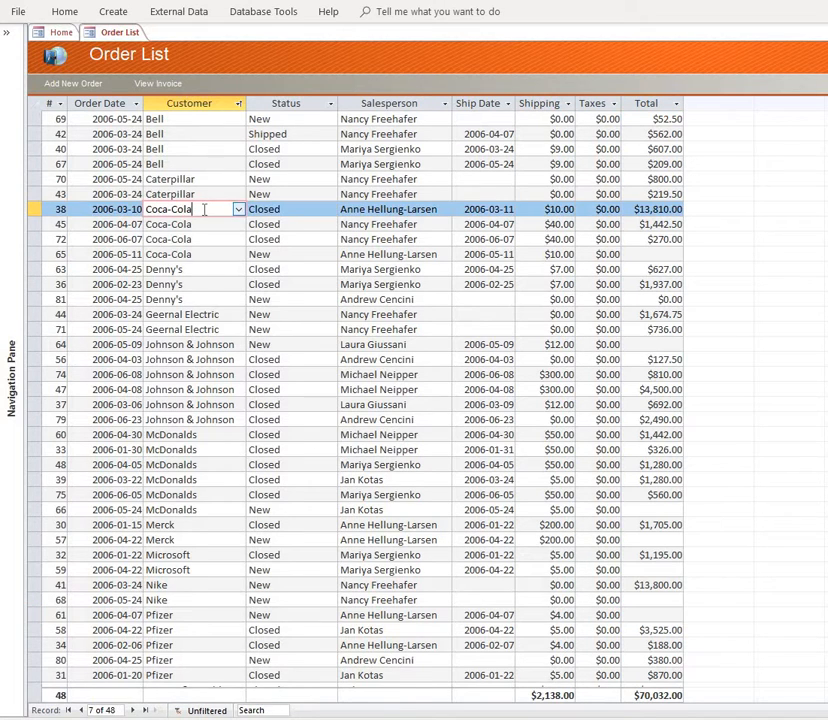
right_click(204, 209)
click(289, 351)
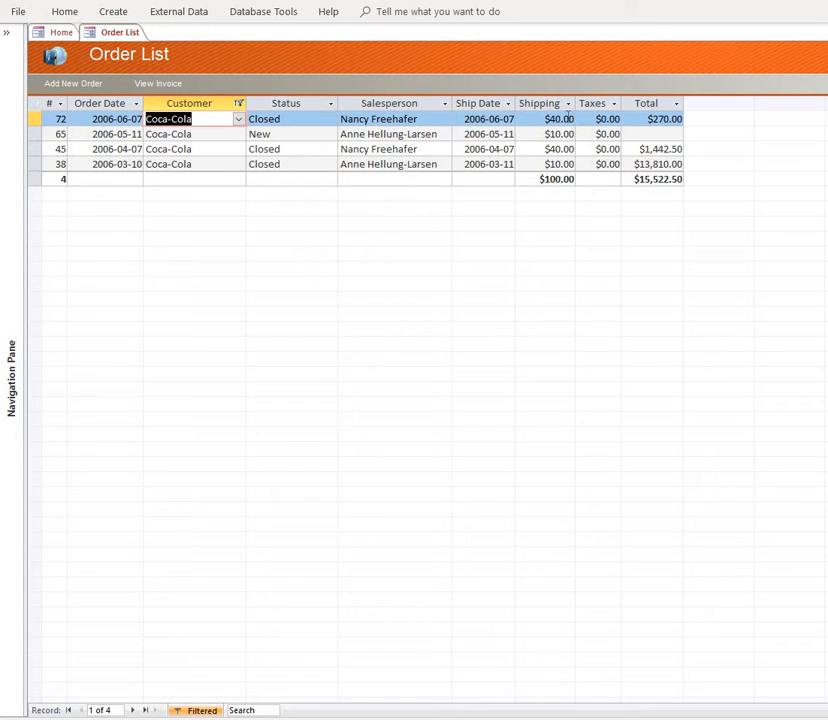
click(657, 180)
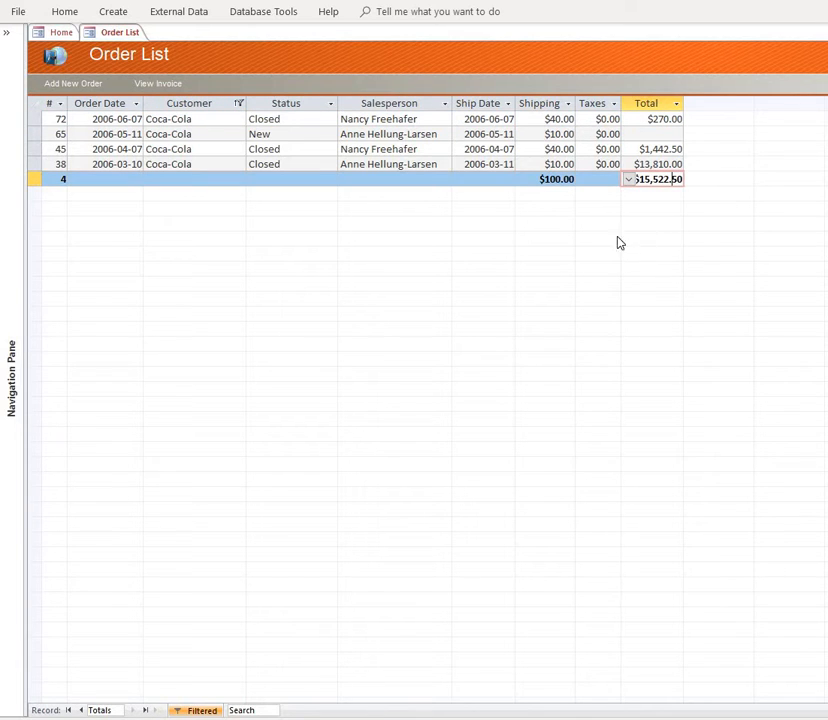
click(50, 179)
click(98, 181)
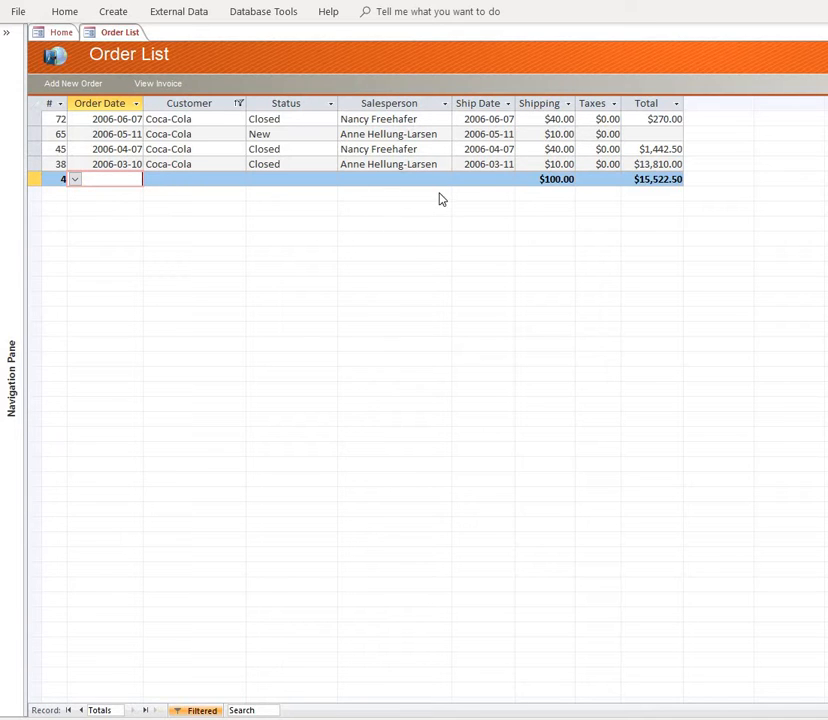
- Sort the Coca-Cola orders by Ship Date from oldest to newest
click(487, 119)
right_click(487, 119)
click(528, 189)
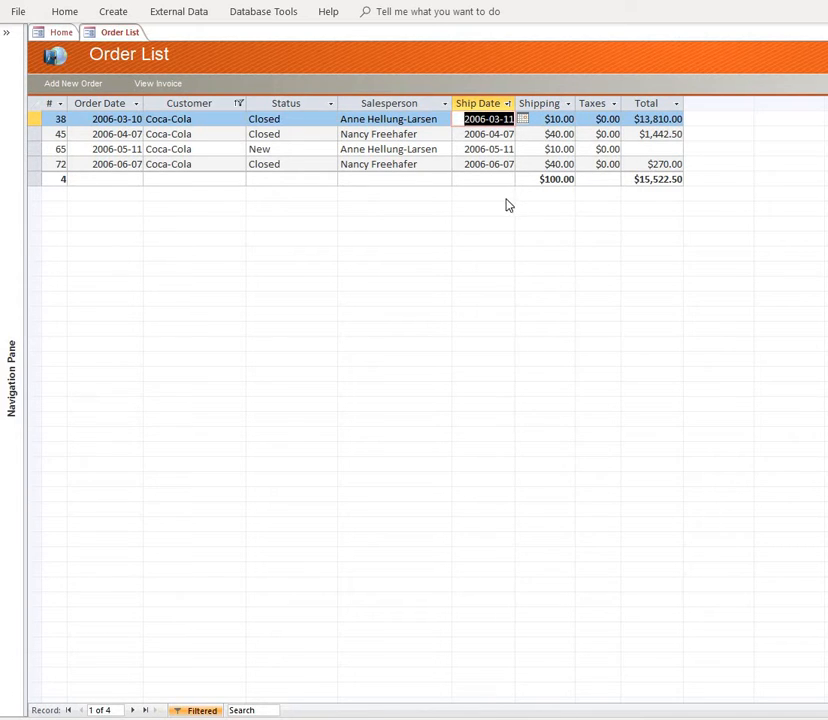
click(482, 118)
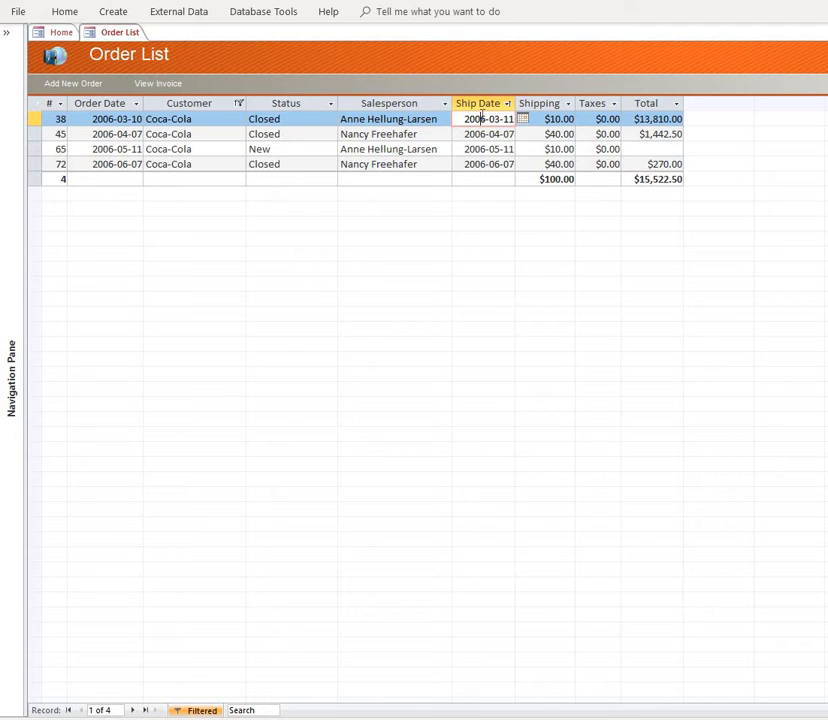
- Filter the Coca-Cola orders to those with a Ship Date on or before 2006-05-11
right_click(497, 164)
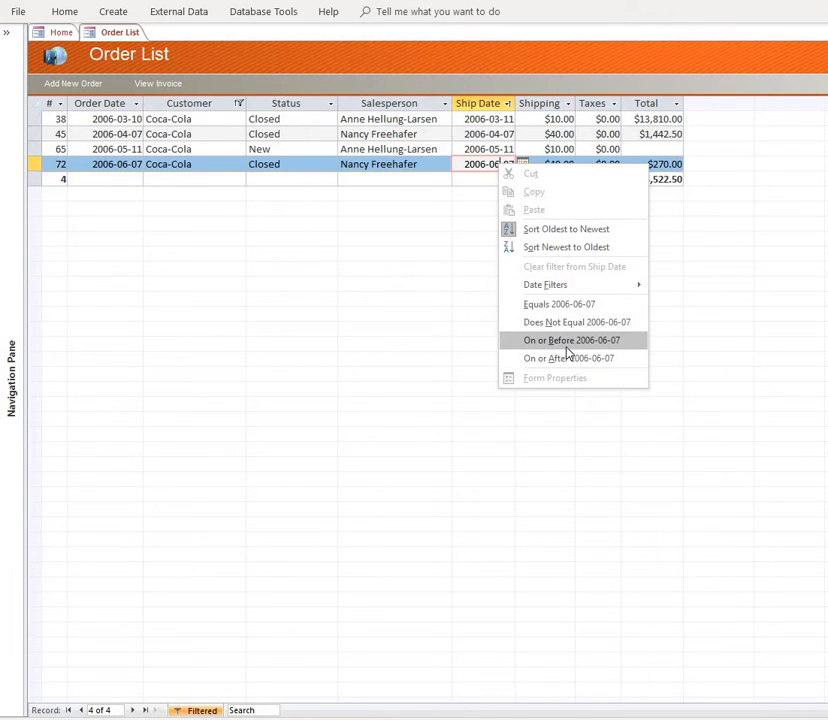
click(474, 148)
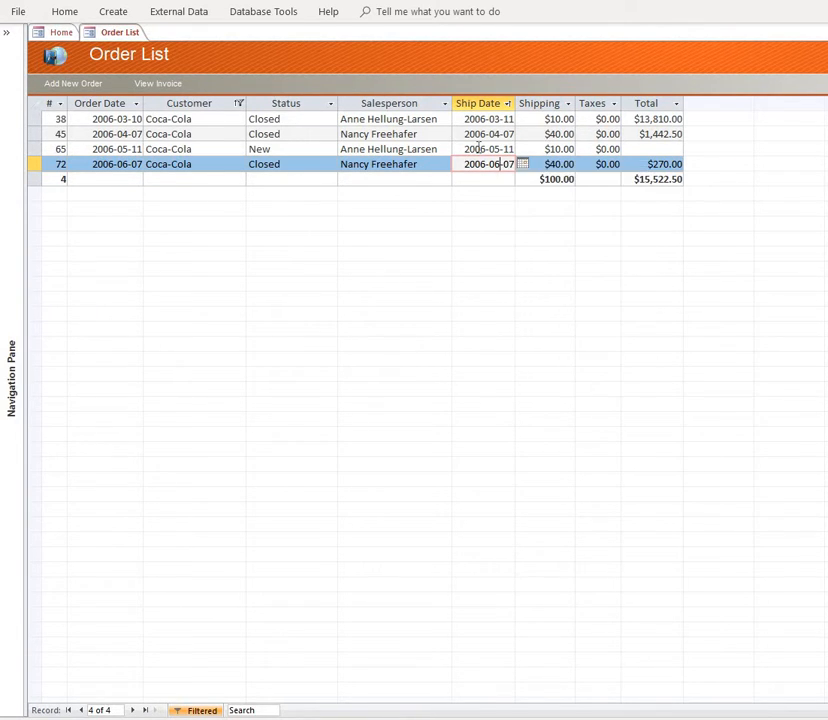
click(478, 148)
right_click(478, 148)
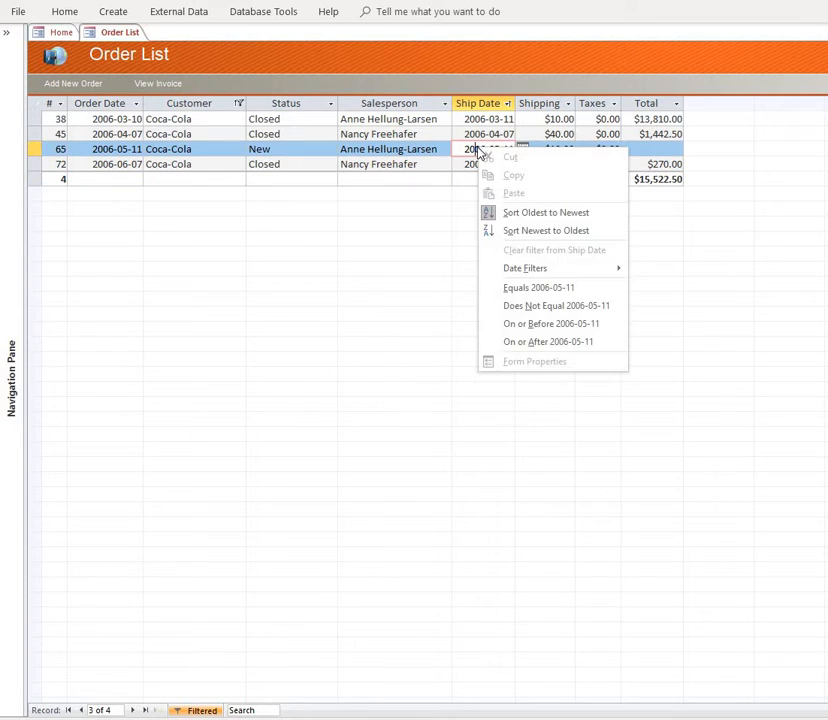
click(554, 324)
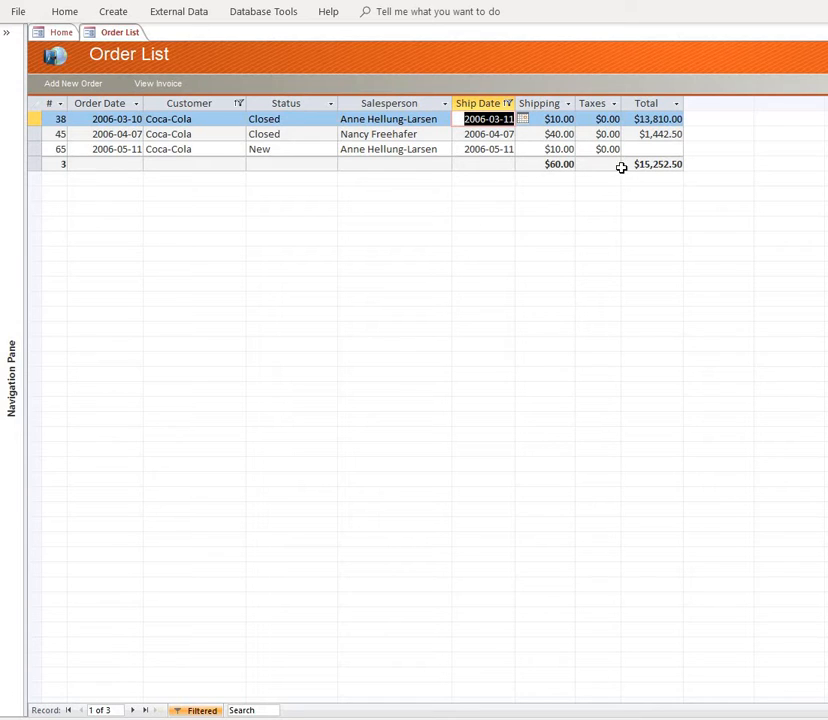
- Turn off the customer and ship date filters and sort all orders by Ship Date from oldest to newest
click(202, 710)
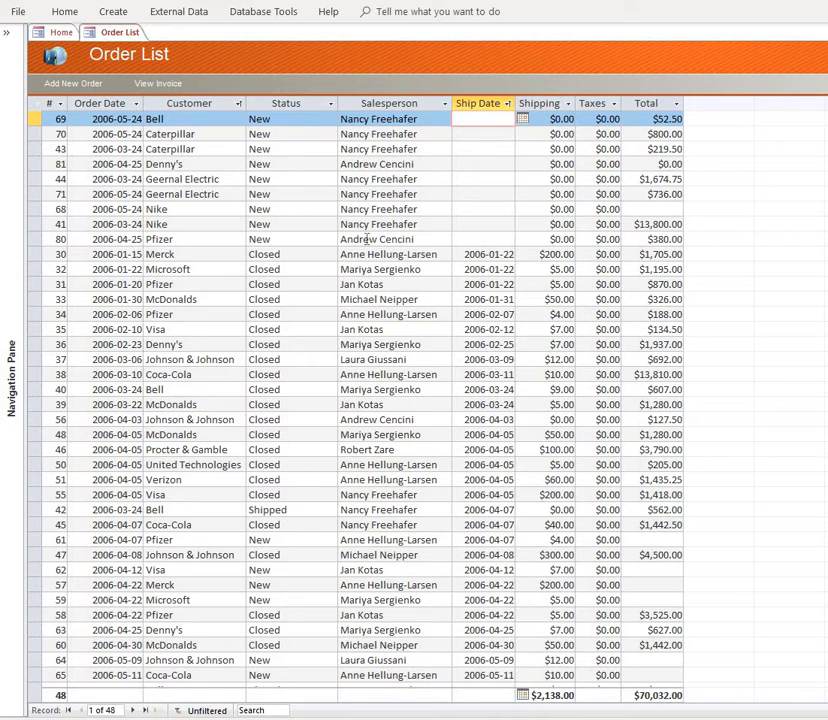
right_click(485, 124)
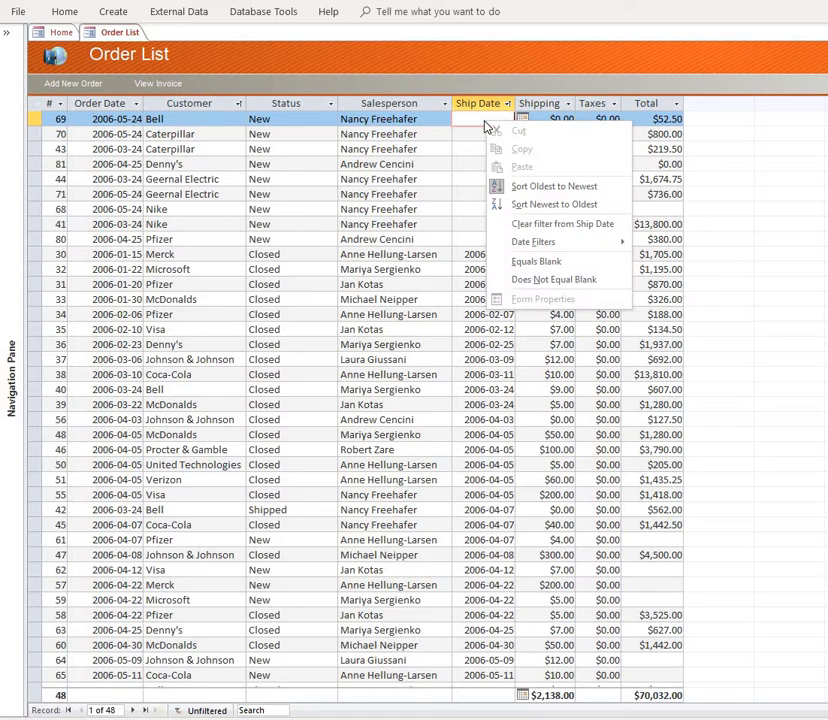
click(548, 186)
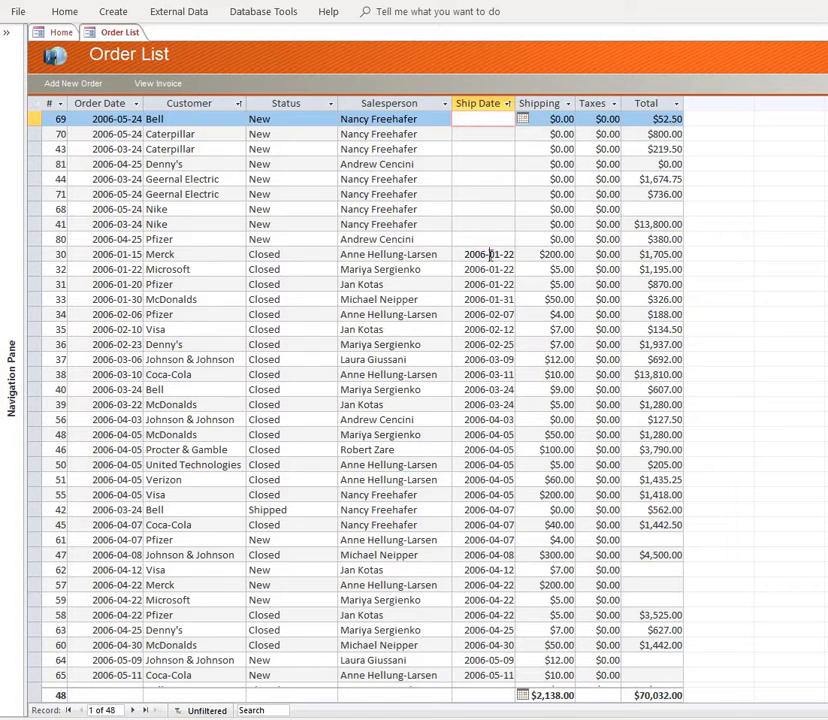
- Filter the order list to orders with a Ship Date on or before 2006-03-24
click(490, 254)
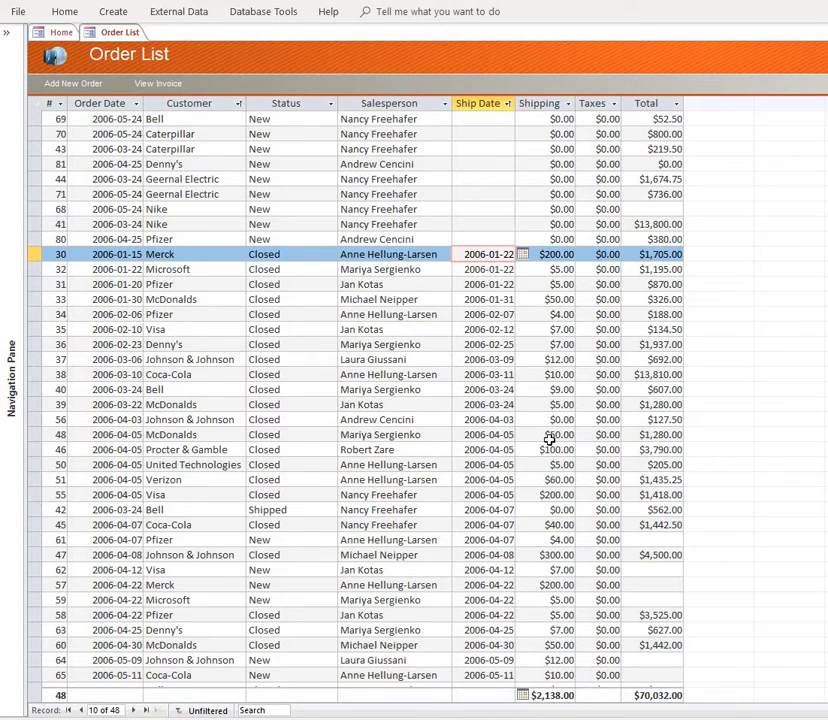
click(497, 404)
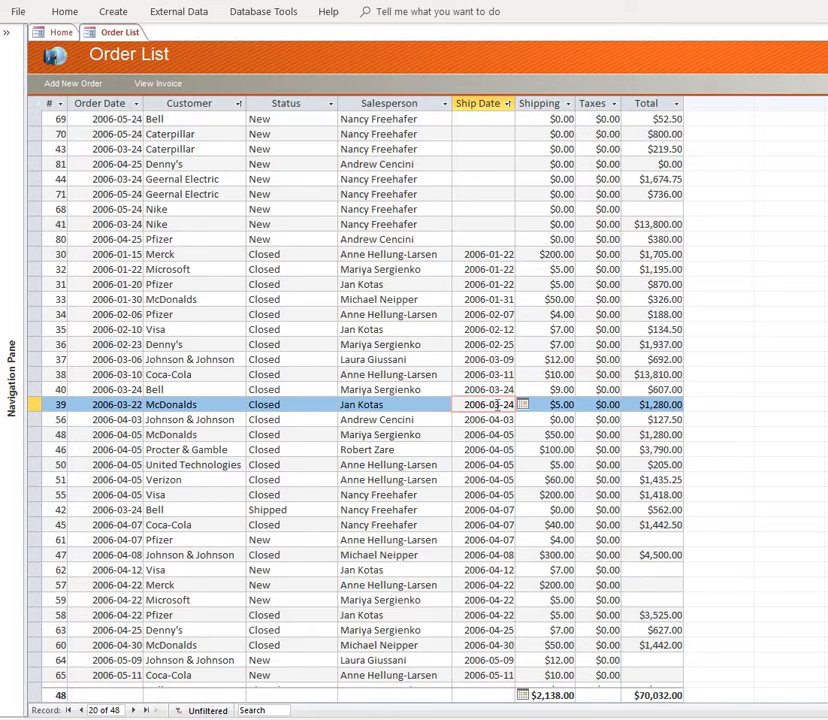
right_click(497, 404)
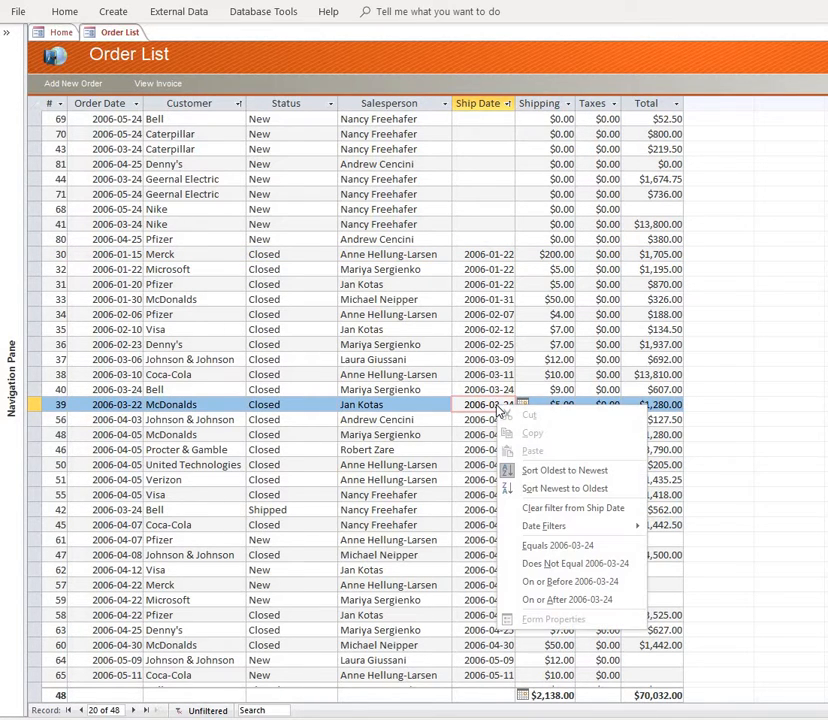
click(575, 584)
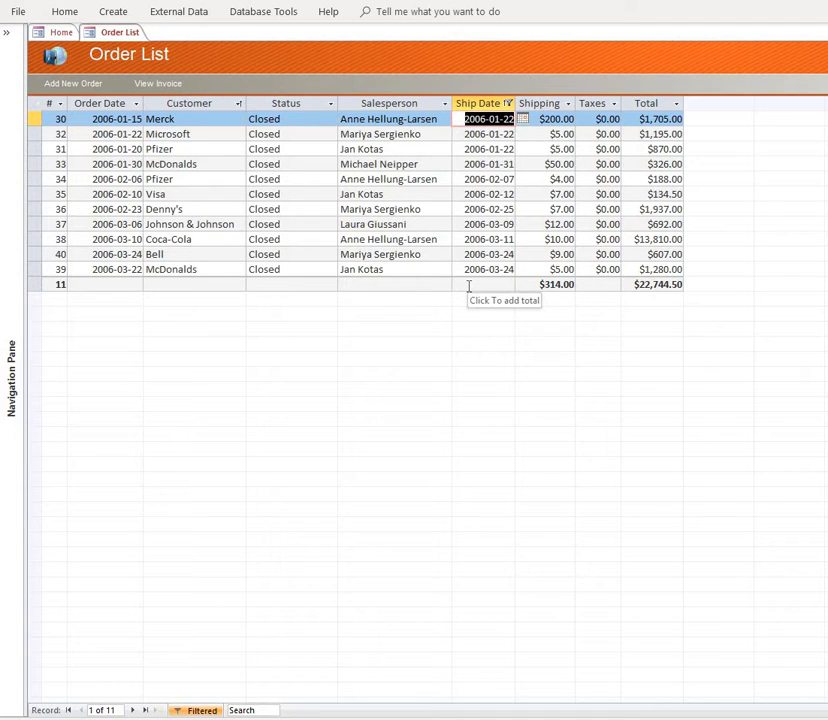
- Turn off the ship date filter and filter the Status column to exclude orders that are Closed or Shipped
click(206, 710)
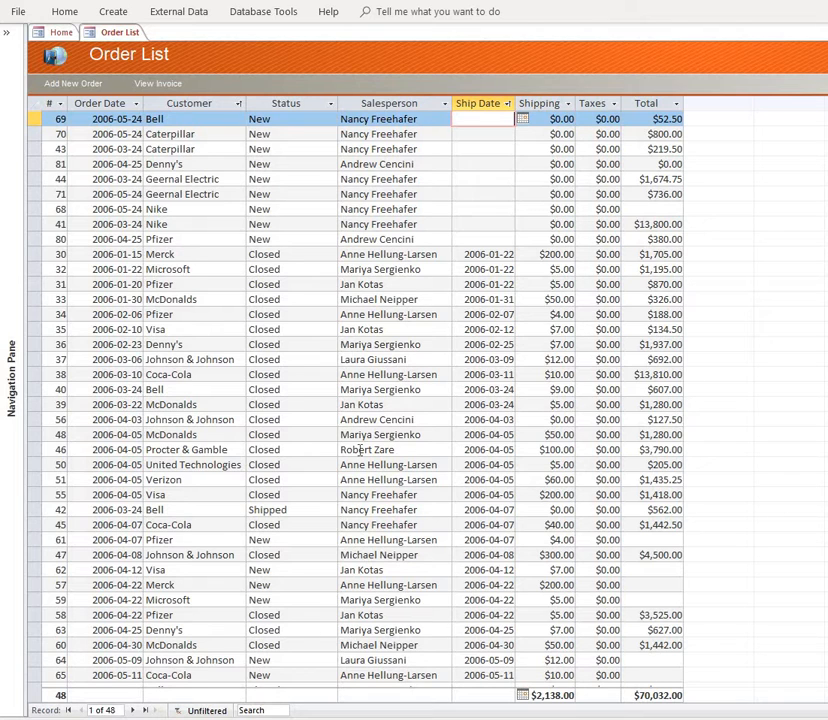
right_click(291, 316)
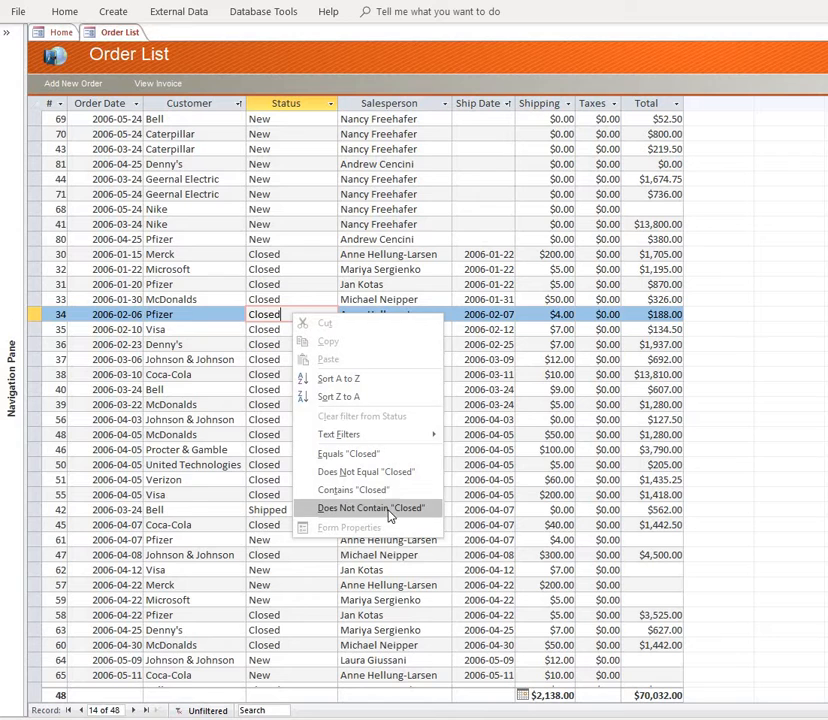
click(389, 511)
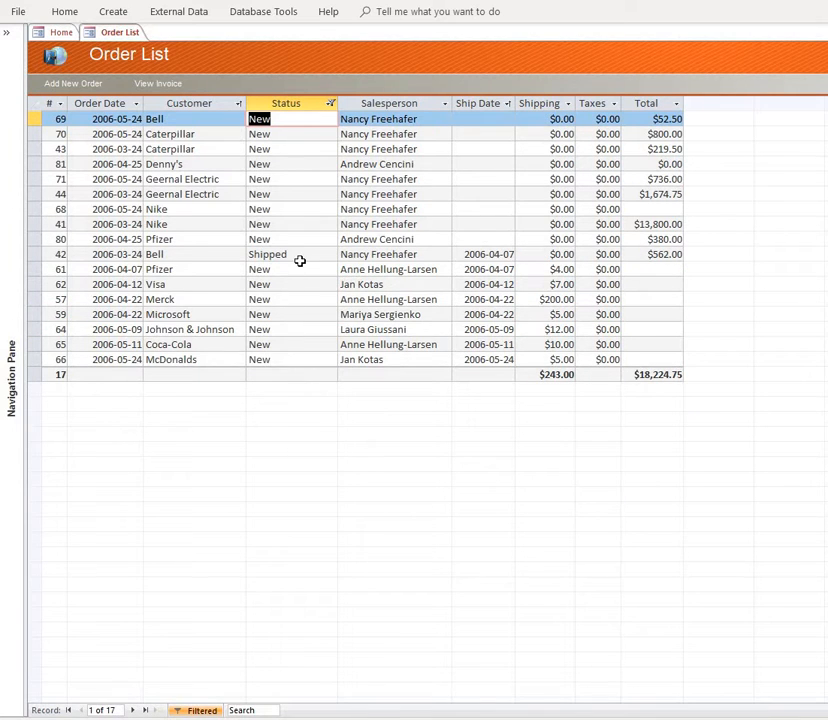
right_click(301, 257)
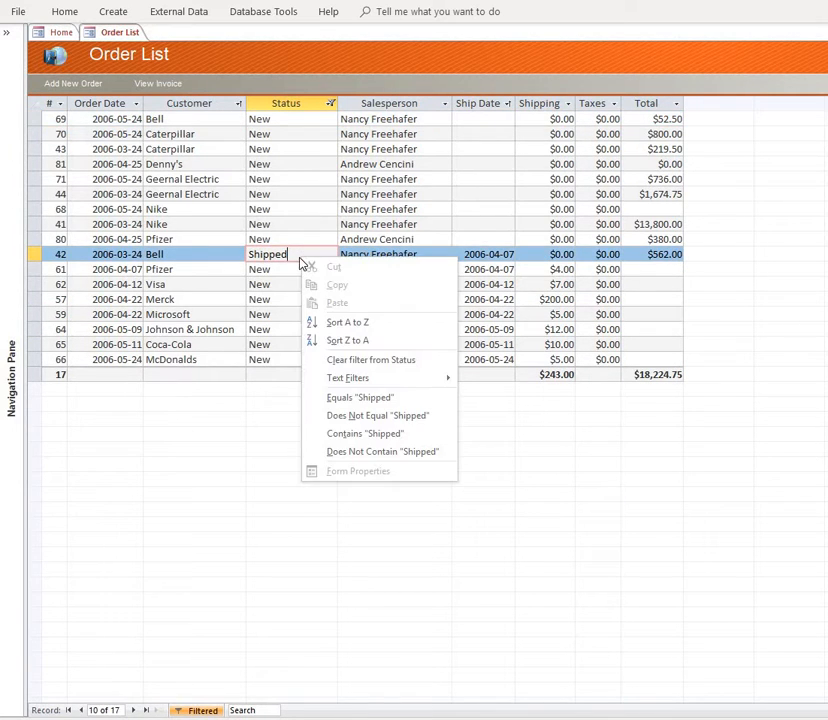
click(357, 416)
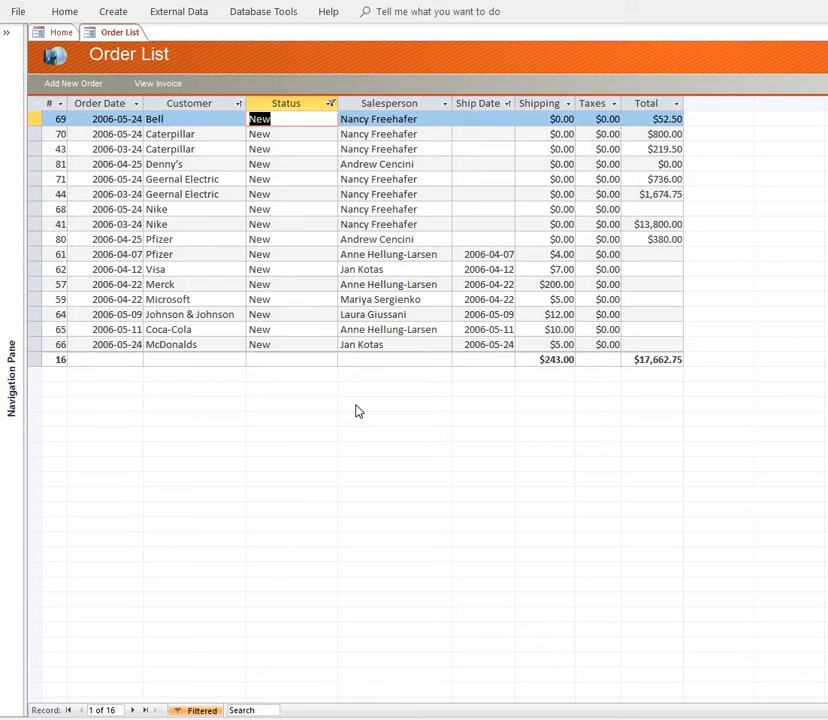
- Sort the filtered orders by Order Date from oldest to newest and narrow the Status column to fit its contents
click(121, 120)
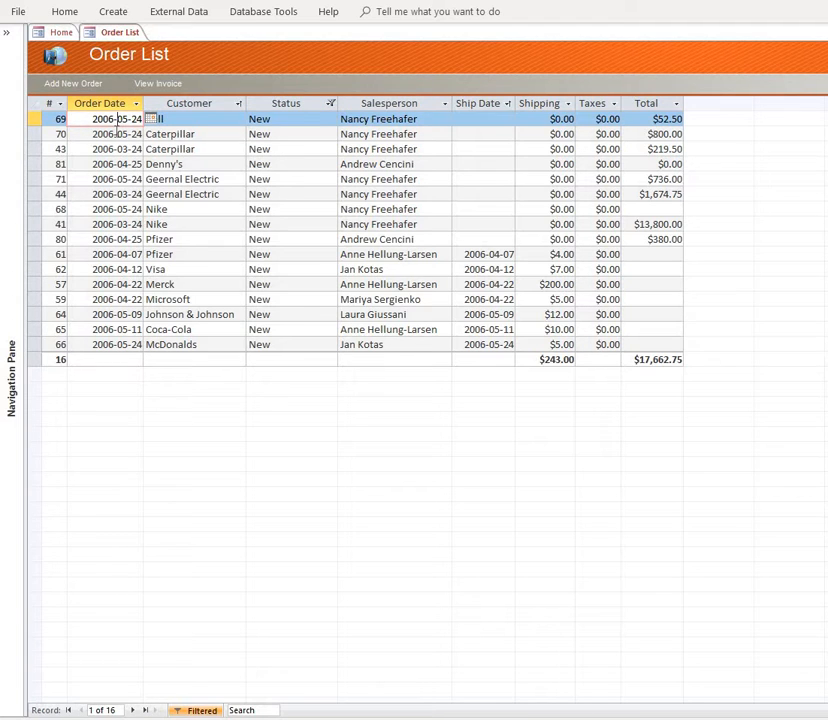
right_click(118, 134)
click(160, 194)
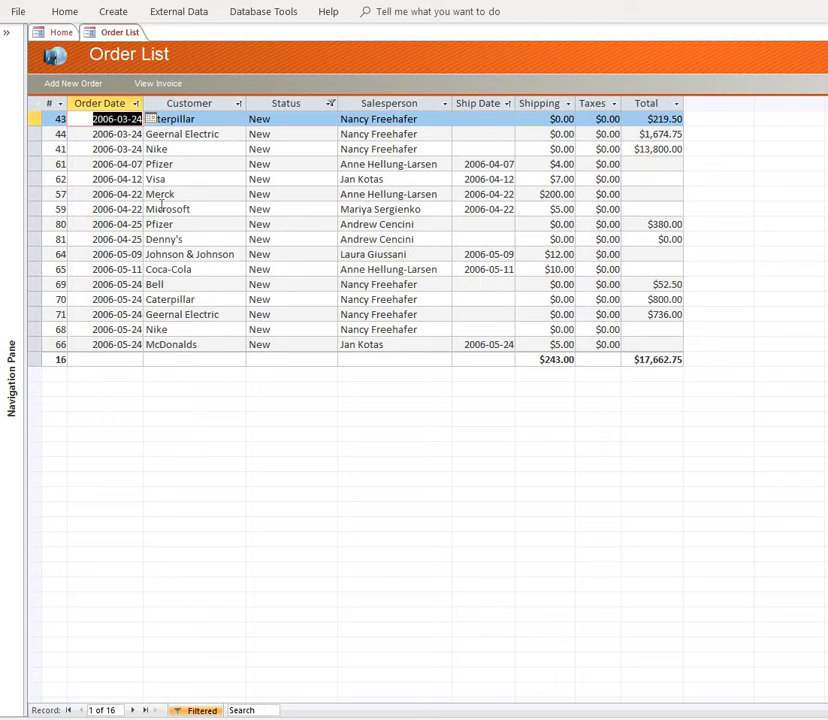
click(283, 254)
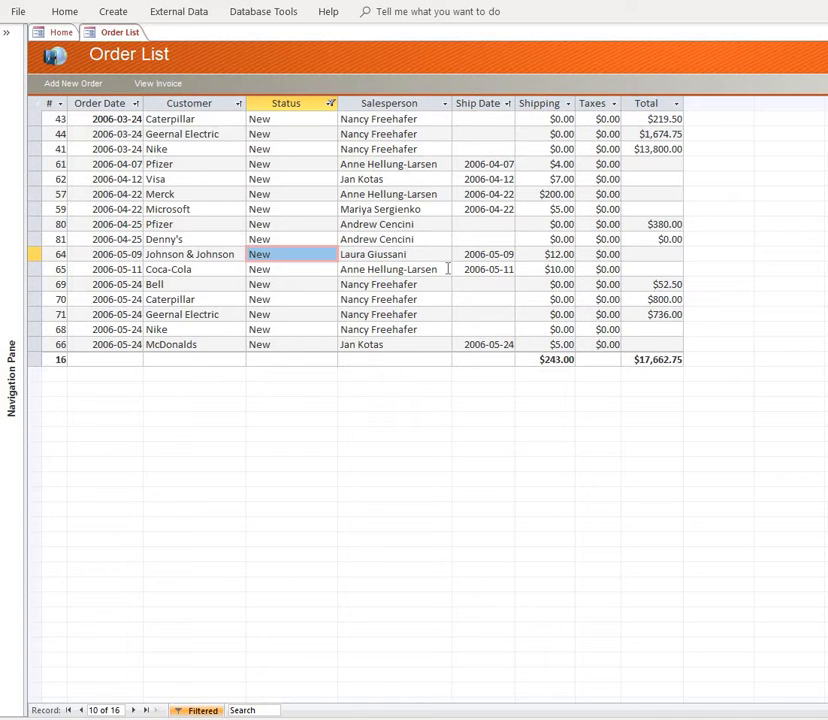
drag(335, 103, 300, 103)
click(347, 164)
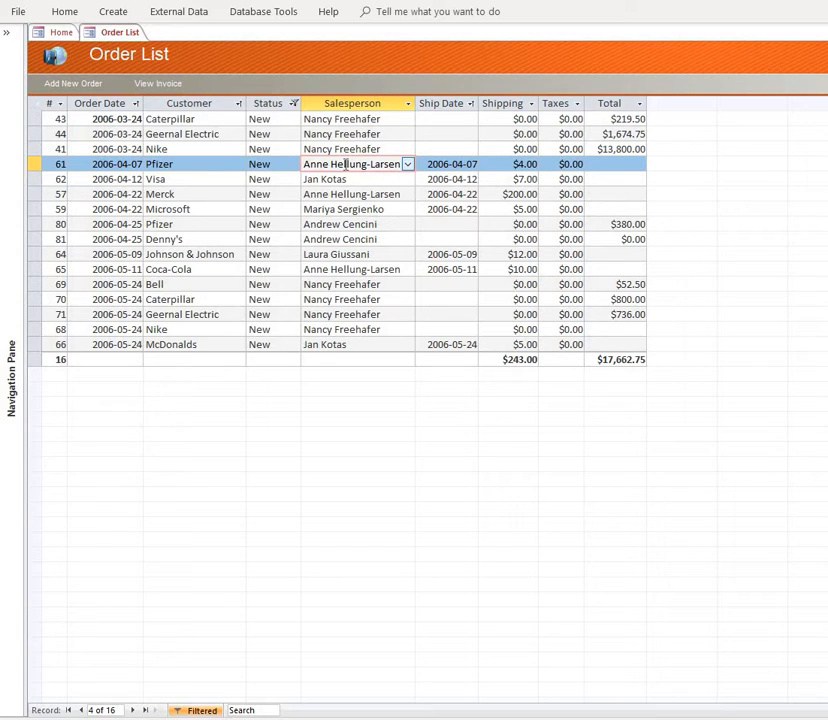
- Create an e-mail with the filtered order list attached in Excel 97 - Excel 2003 Workbook (*.xls) format
click(172, 12)
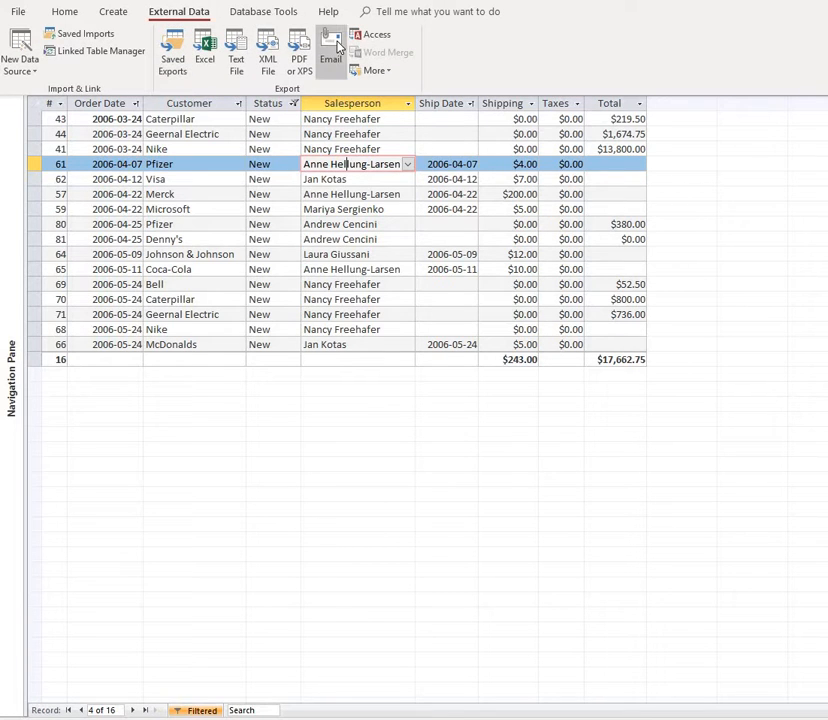
click(333, 46)
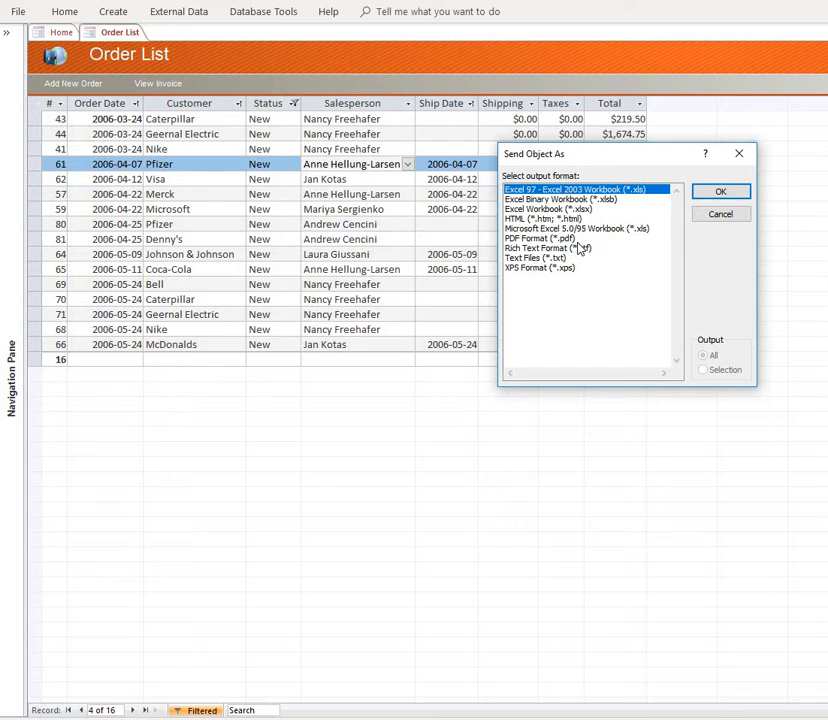
click(570, 239)
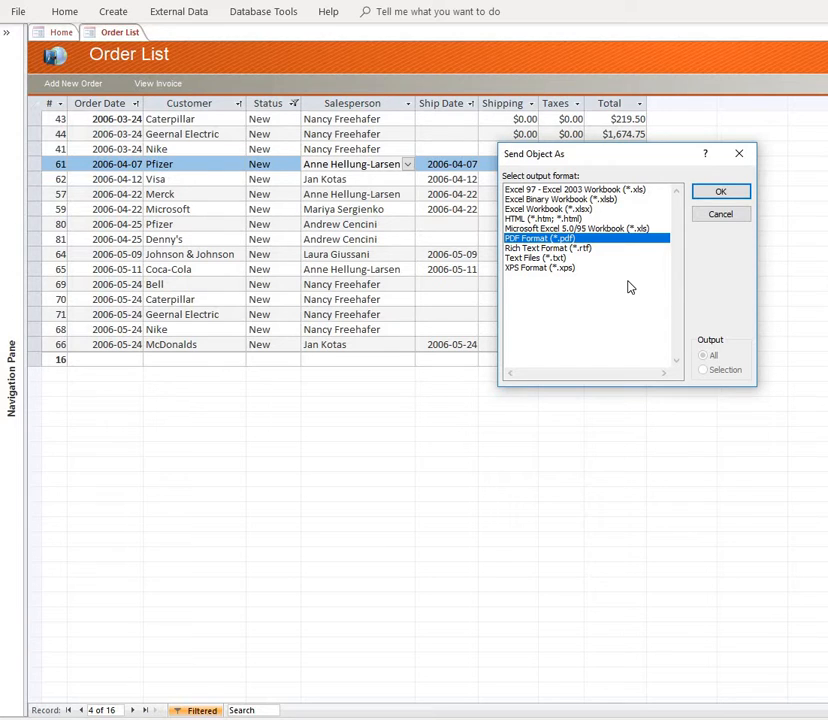
click(617, 189)
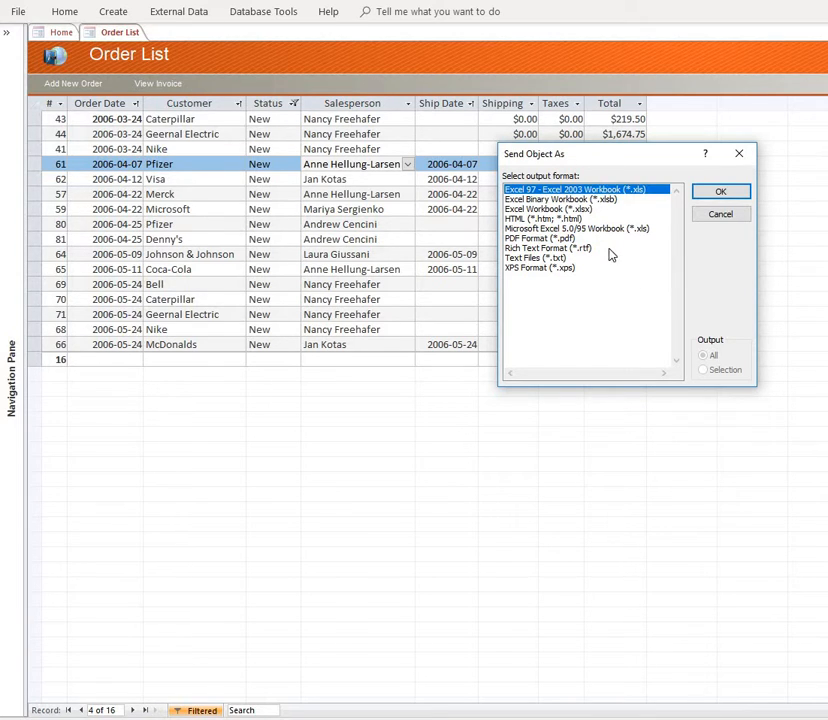
click(721, 192)
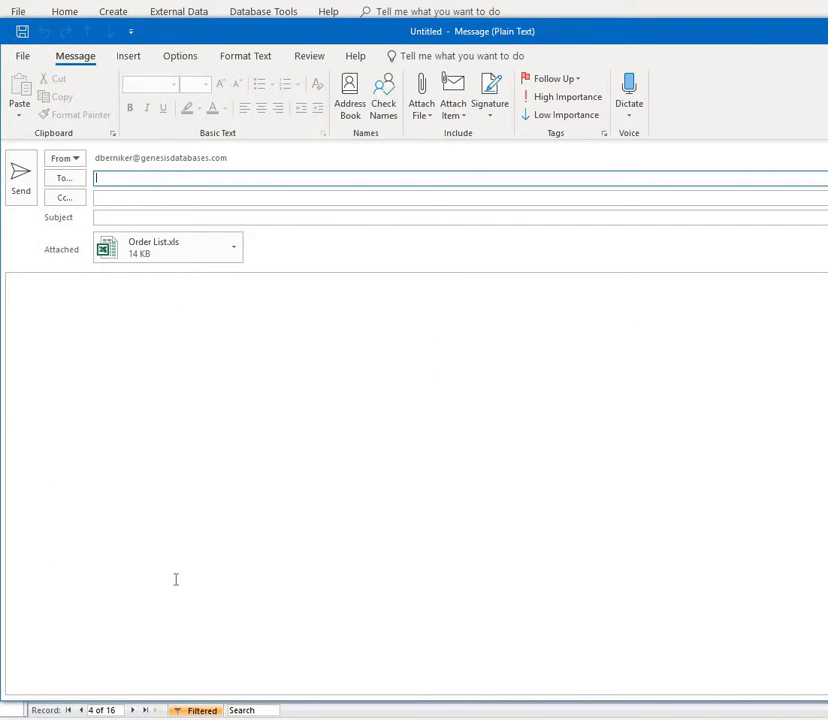
- Address the message to a suggested recent contact and write a first-name greeting plus a line introducing the order status report
text(d)
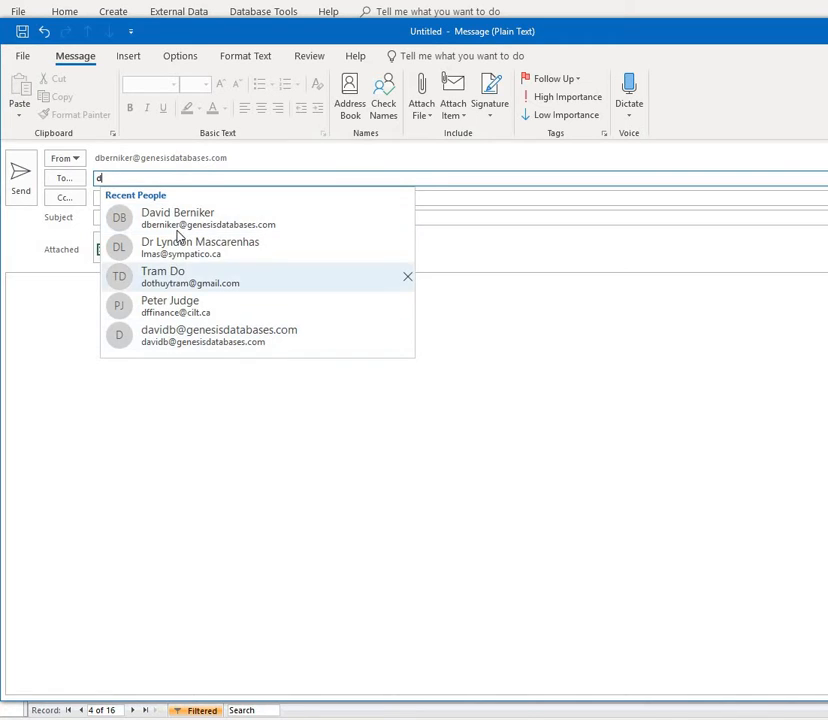
click(176, 222)
click(143, 321)
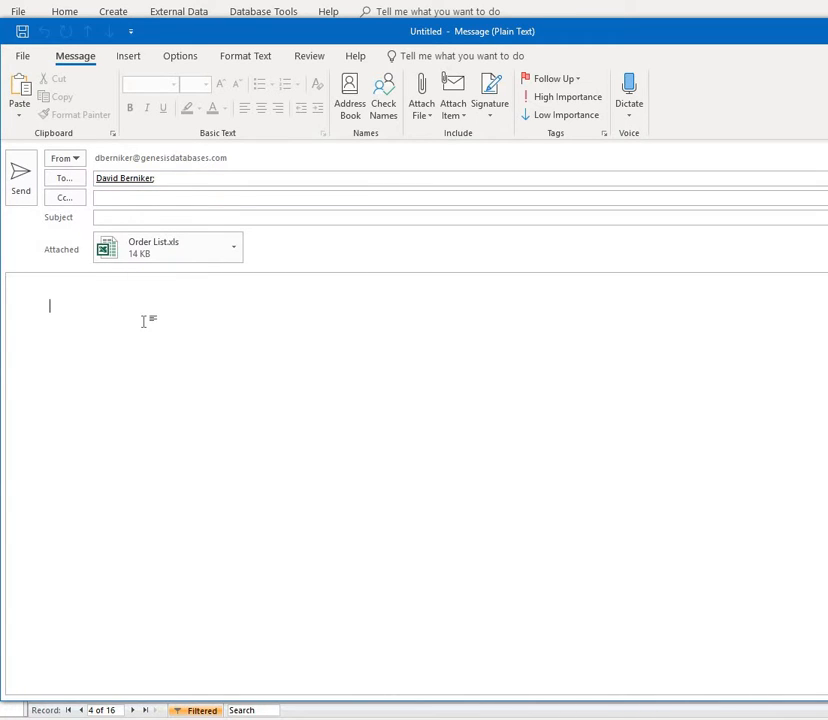
text(H idavid,)
key(Return)
key(Return)
text(Here is o)
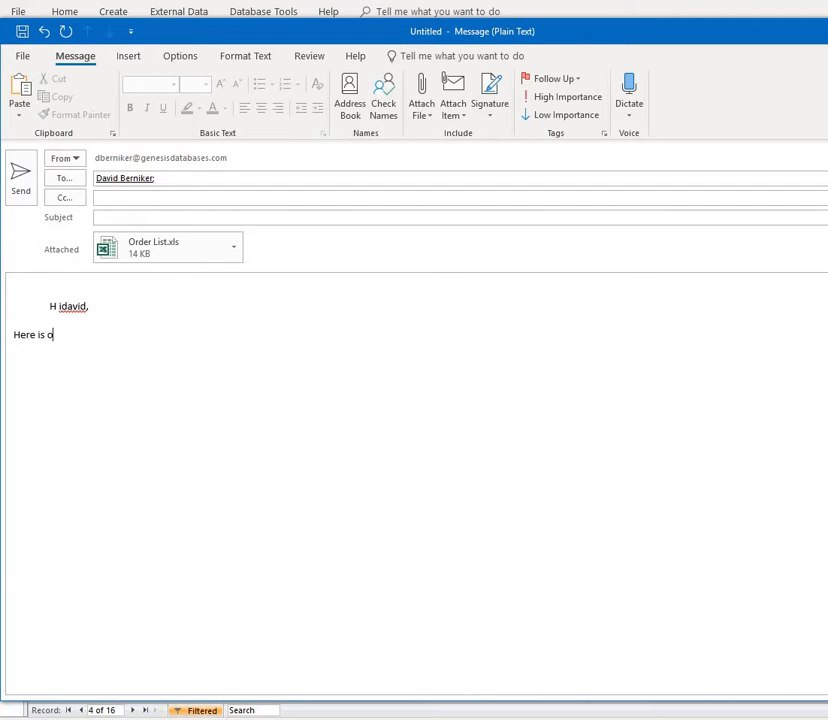
text(ur order status rpeort)
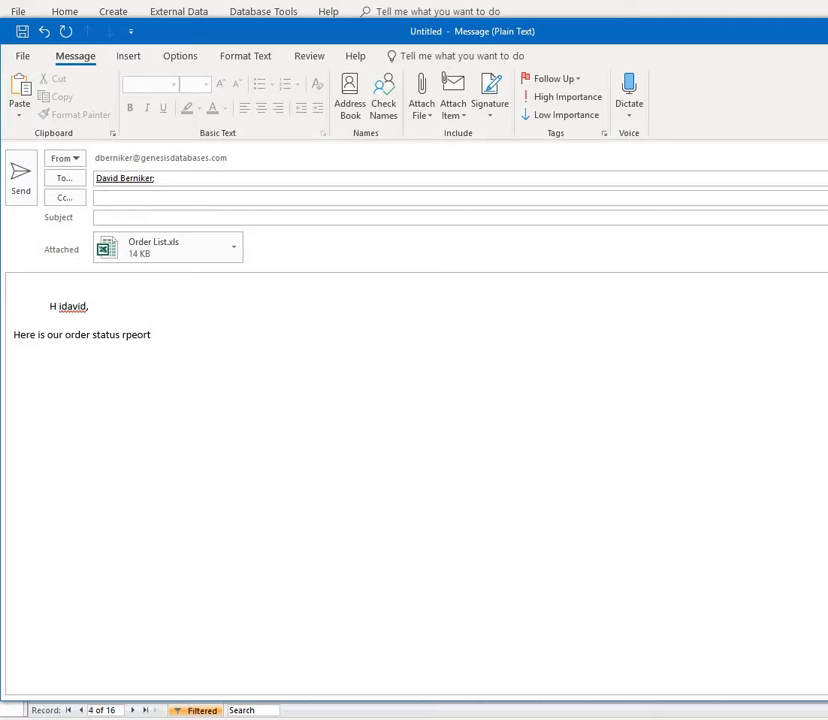
- Correct the greeting's spacing and capitalization, fix the misspelled word to "report" and end the sentence with a period
click(69, 308)
click(64, 307)
key(BackSpace)
key(Right)
key(shift+Right)
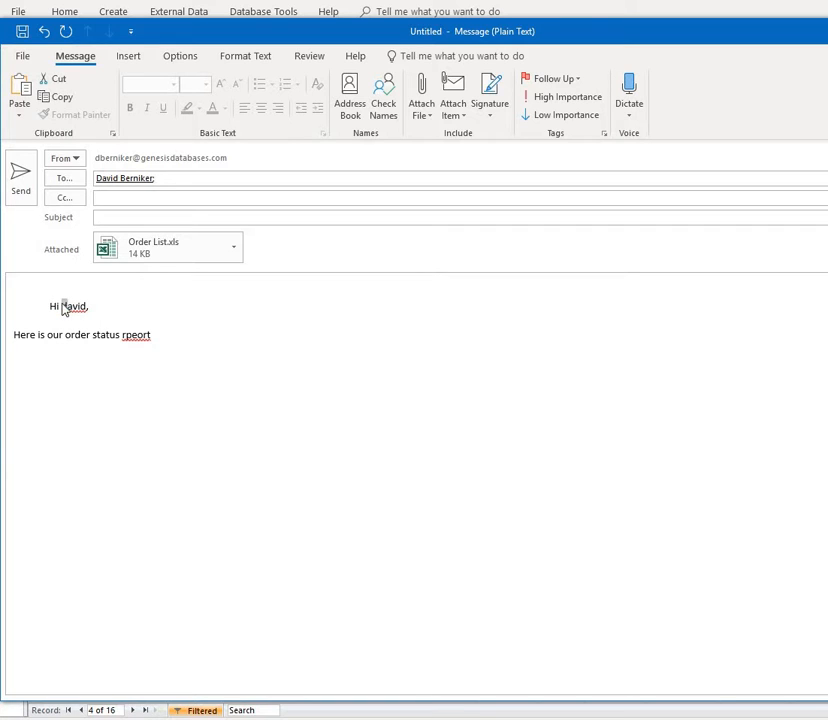
text(D)
right_click(133, 335)
mouse_move(112, 348)
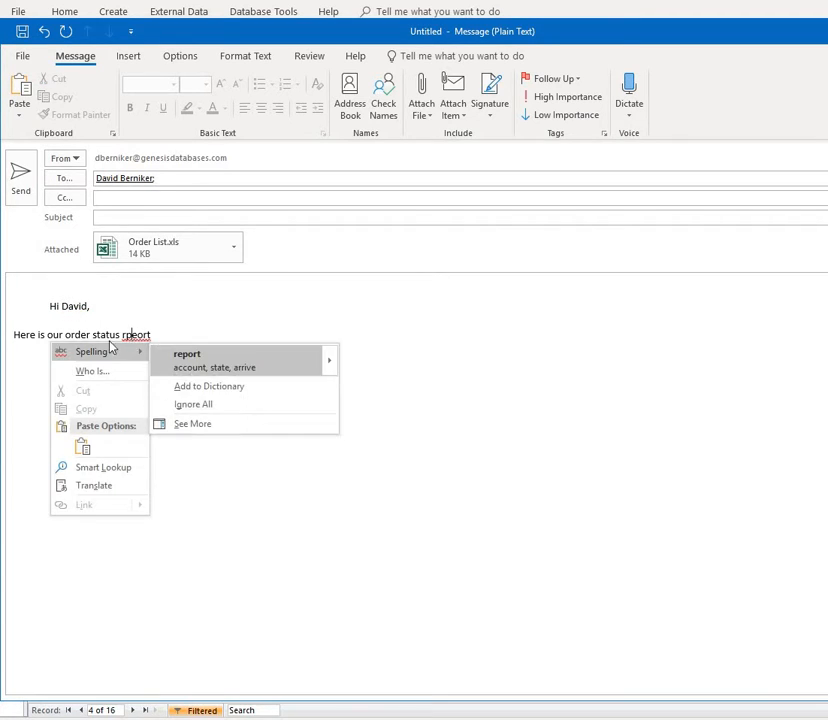
click(183, 358)
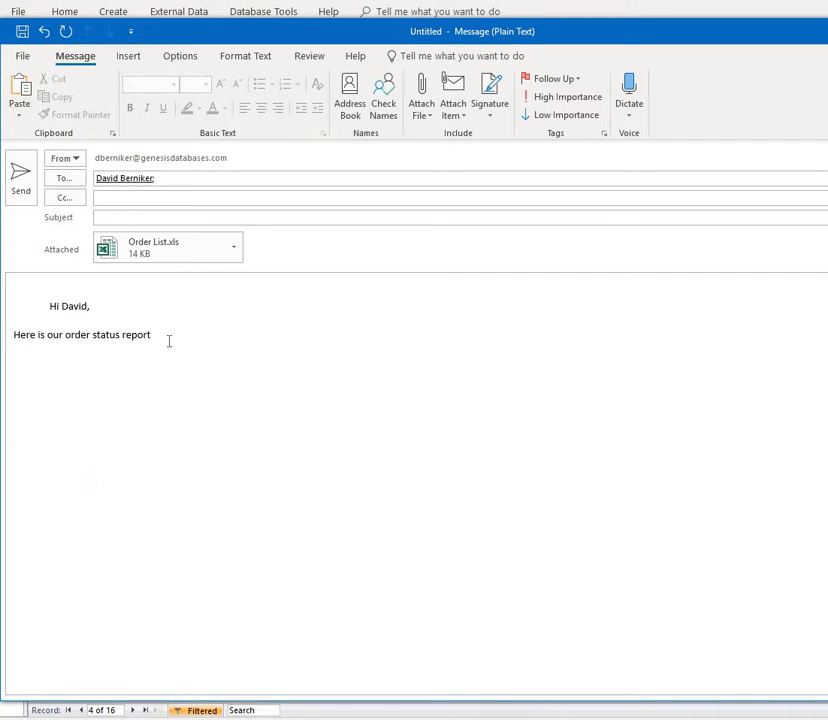
click(169, 341)
text(.)
key(Return)
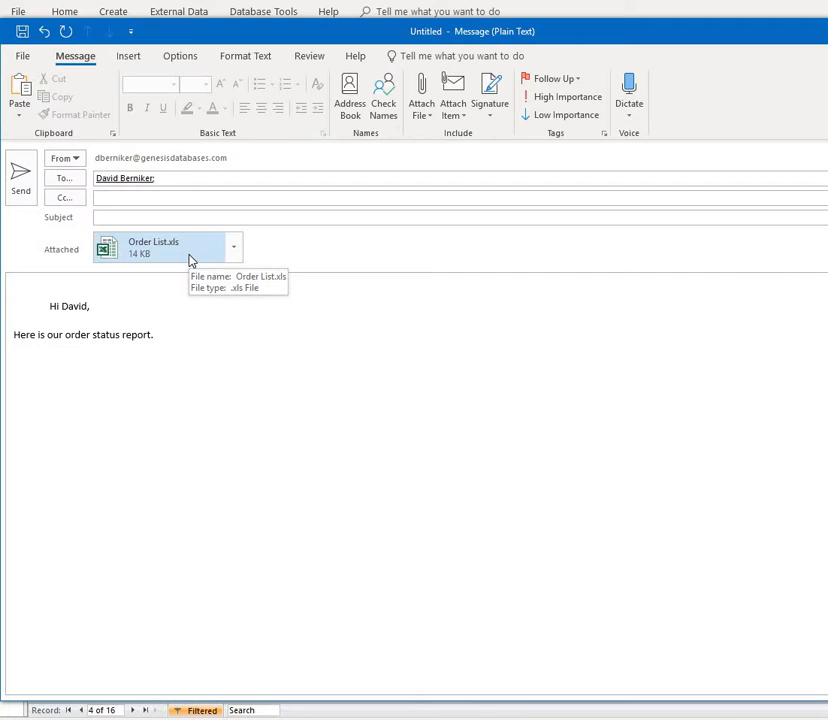
- Open the attached Order List.xls to review it and discard the unsent message without saving changes
double_click(153, 251)
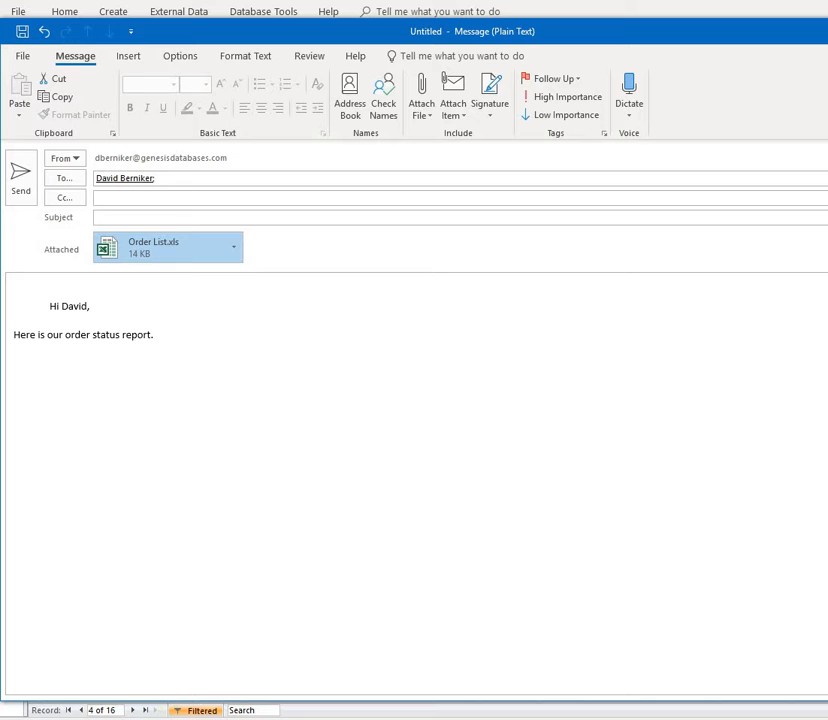
key(alt+F4)
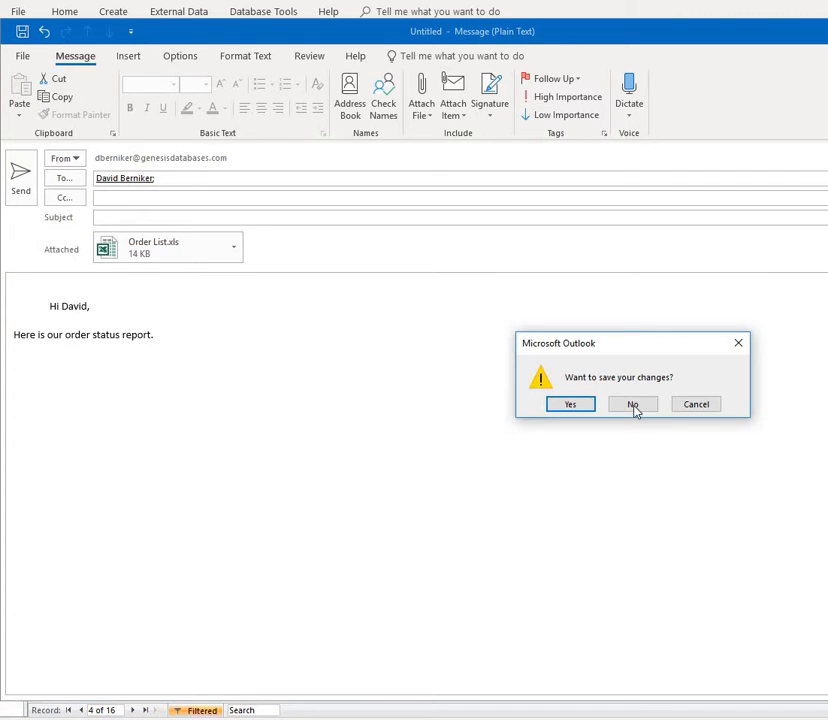
click(631, 403)
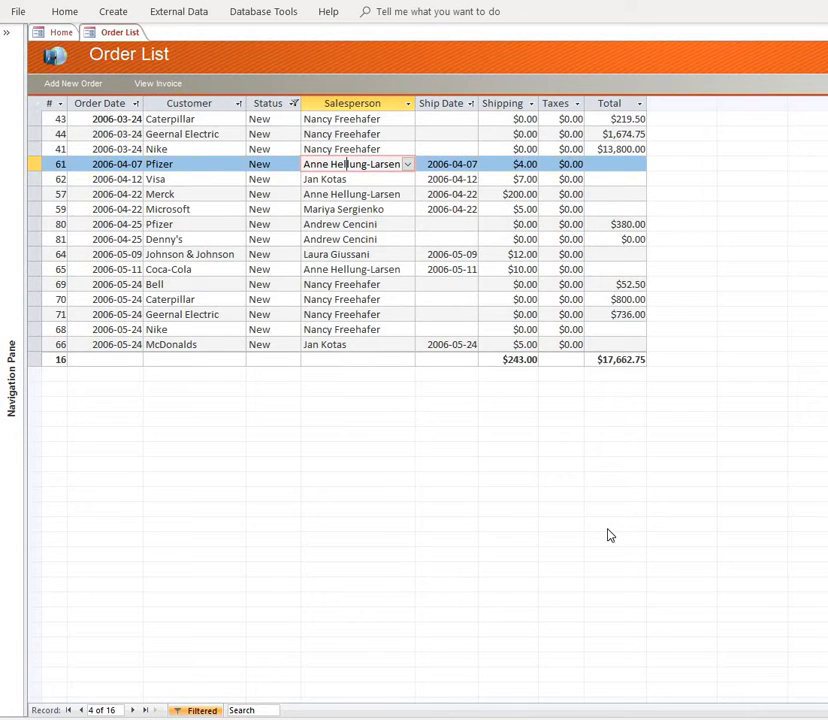